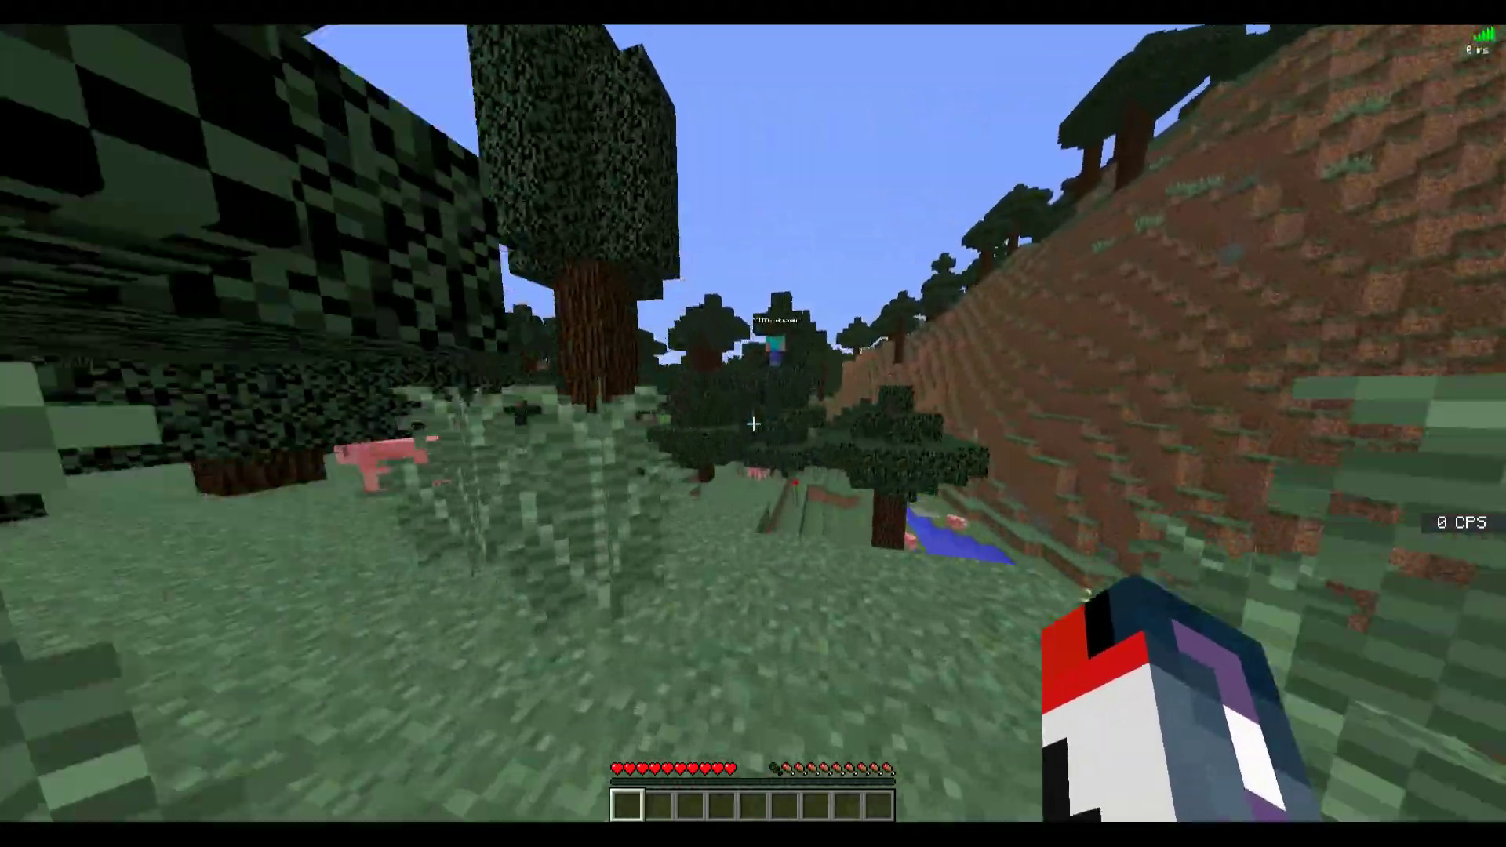
# Step: Walk forward through the spruce forest toward the river beside the hillside
pyautogui.press('w')
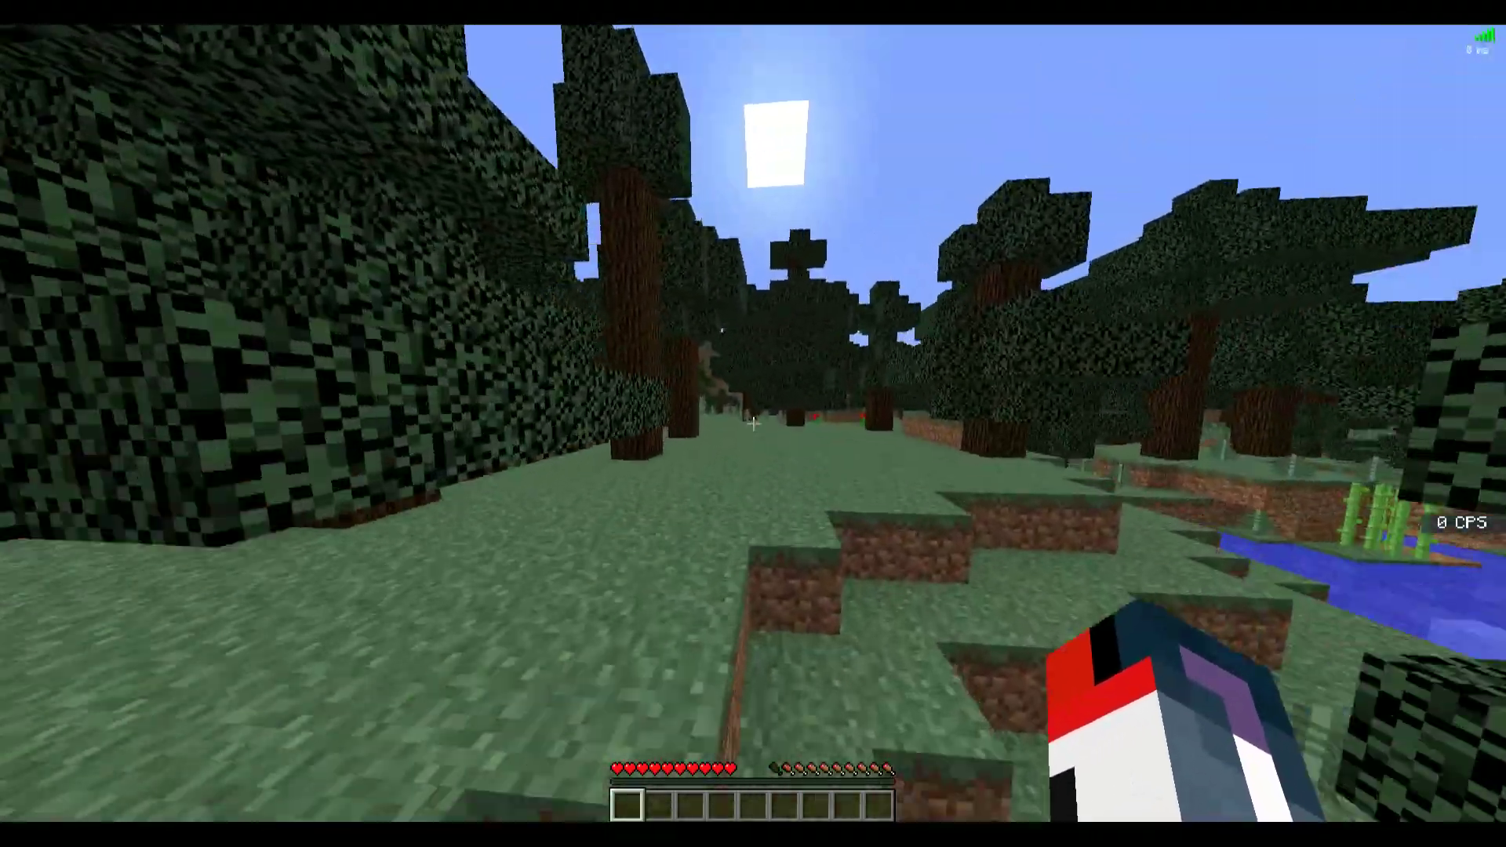
pyautogui.press('w')
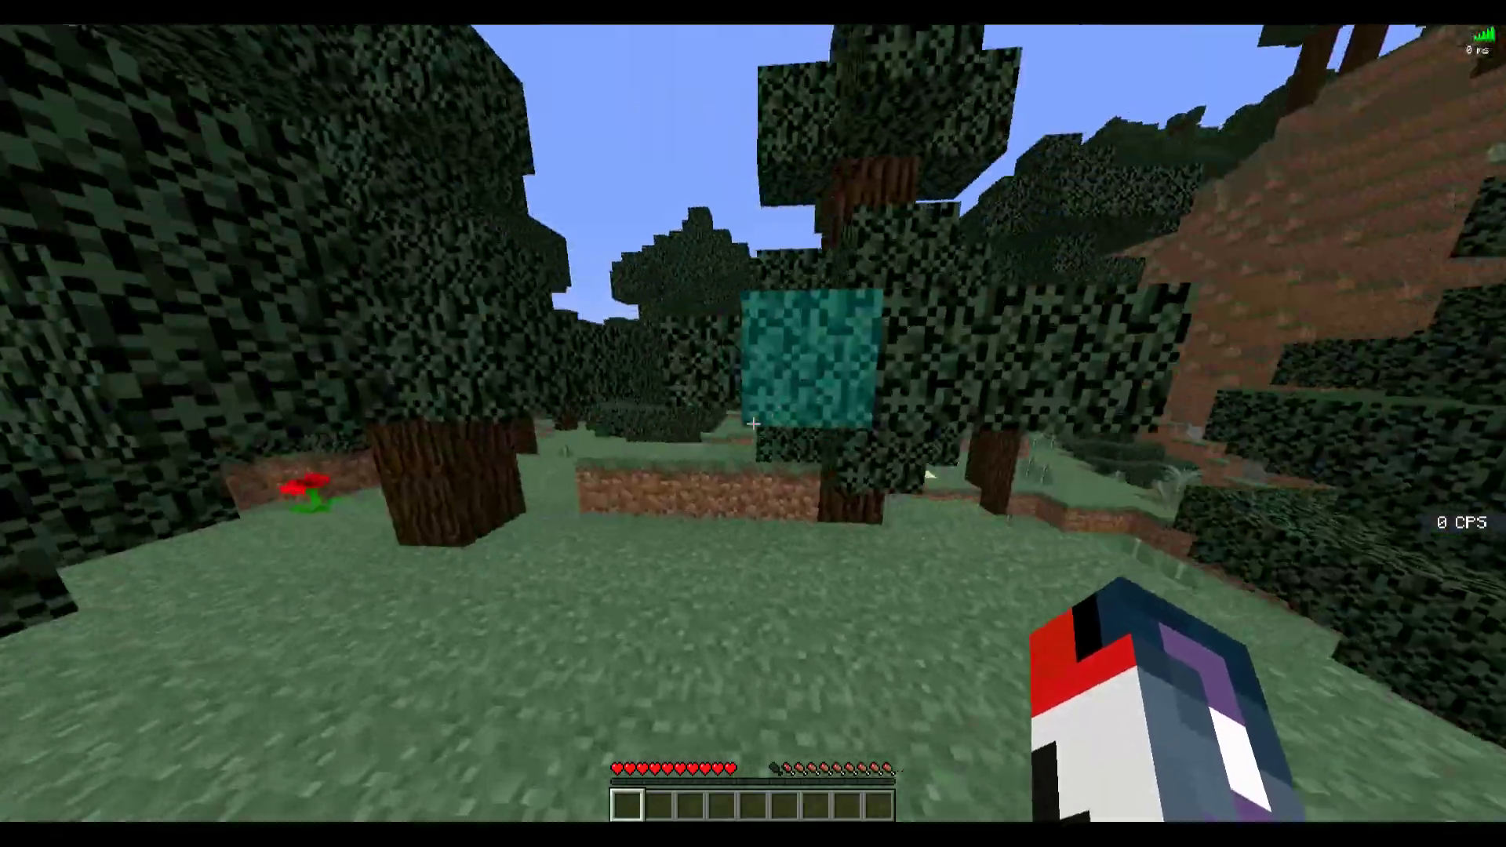
pyautogui.press('w')
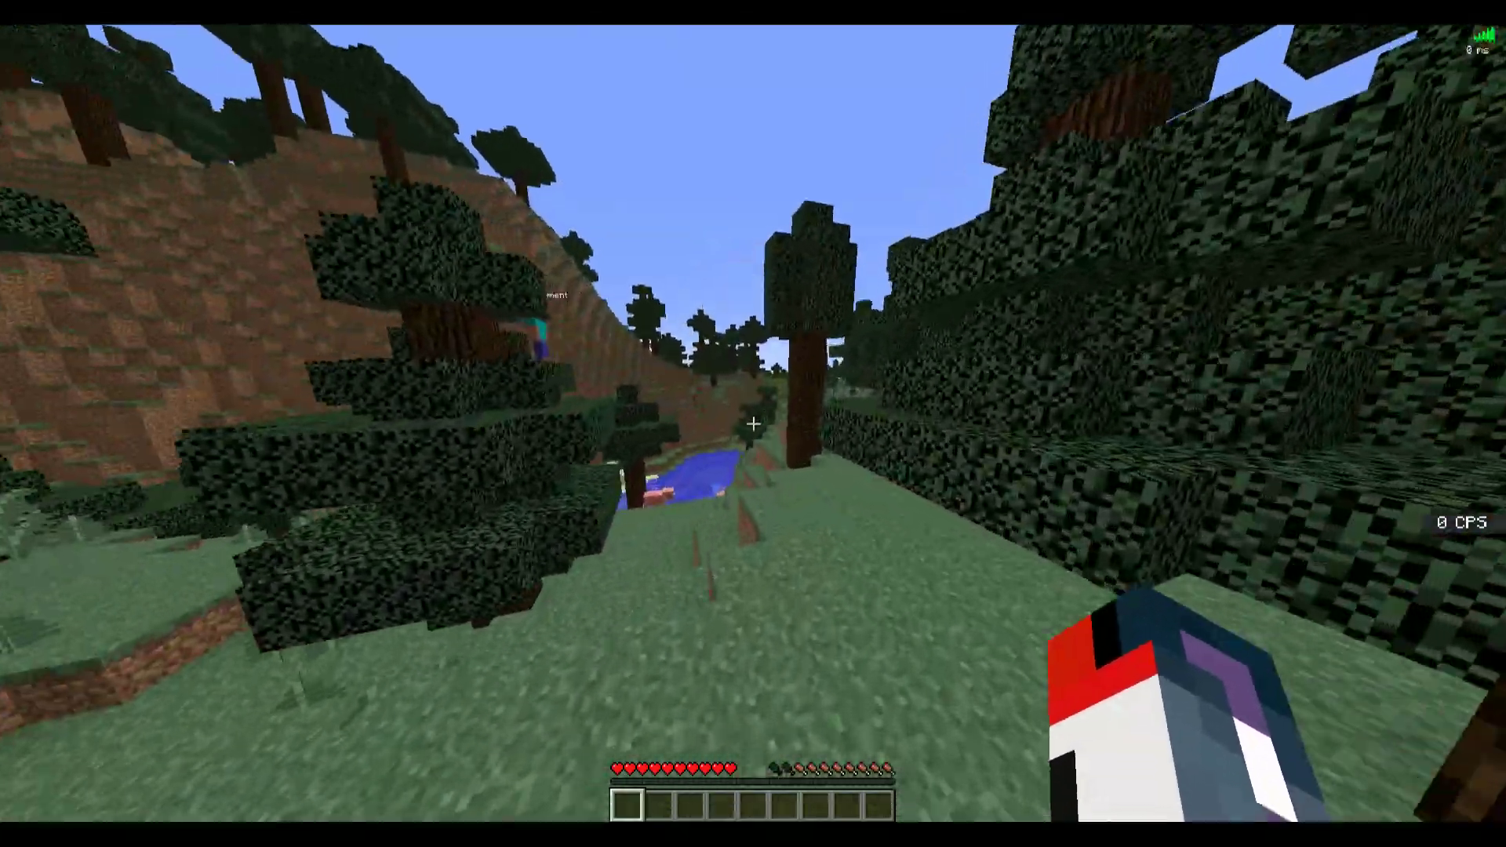
pyautogui.press('w')
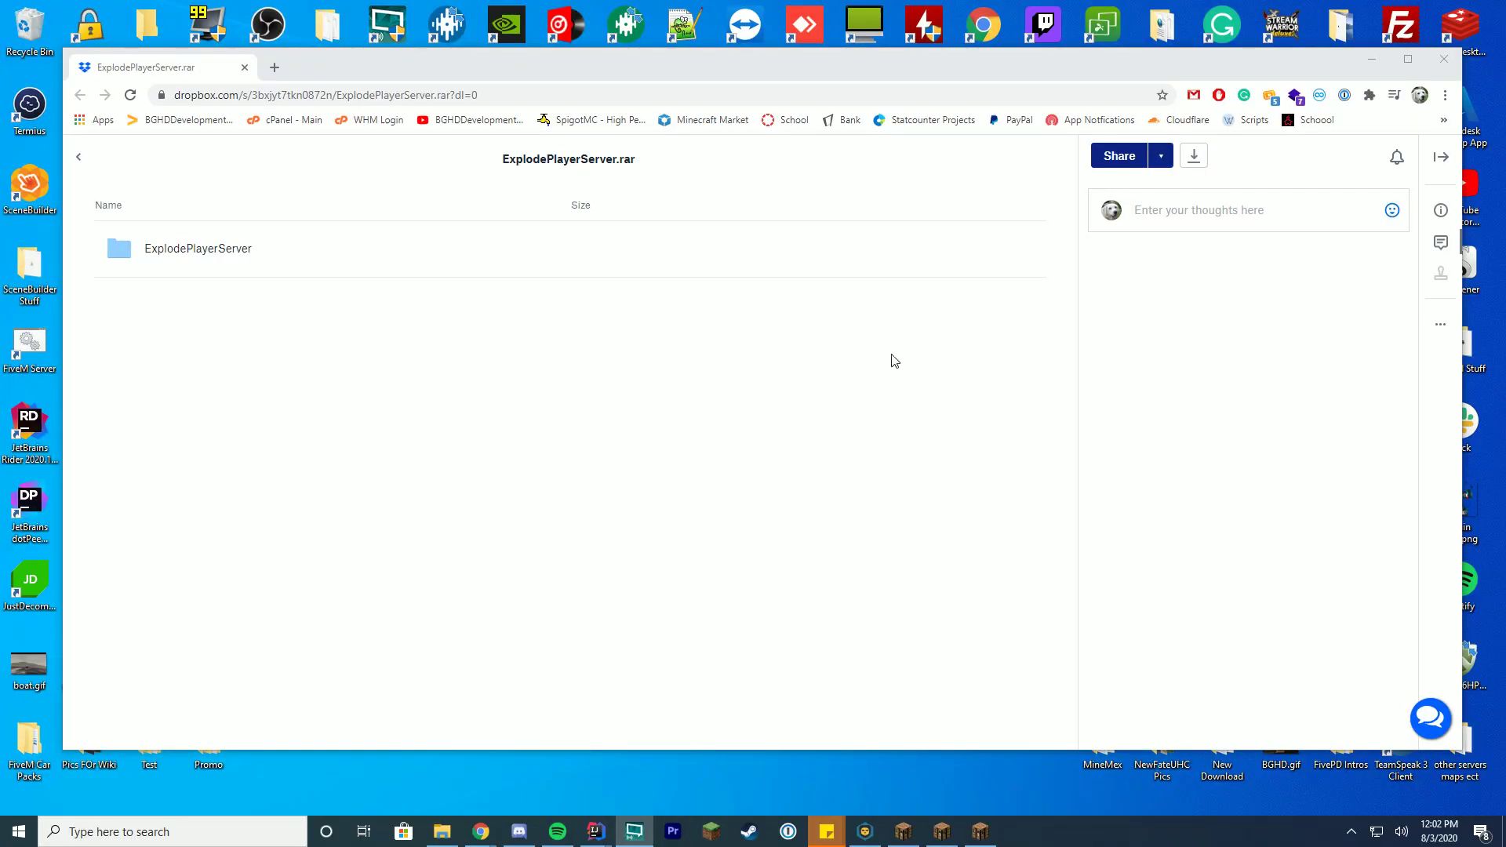
# Step: Download ExplodePlayerServer.rar (20.5 MB) from the Dropbox share page
pyautogui.moveTo(901, 66); pyautogui.dragTo(883, 66)
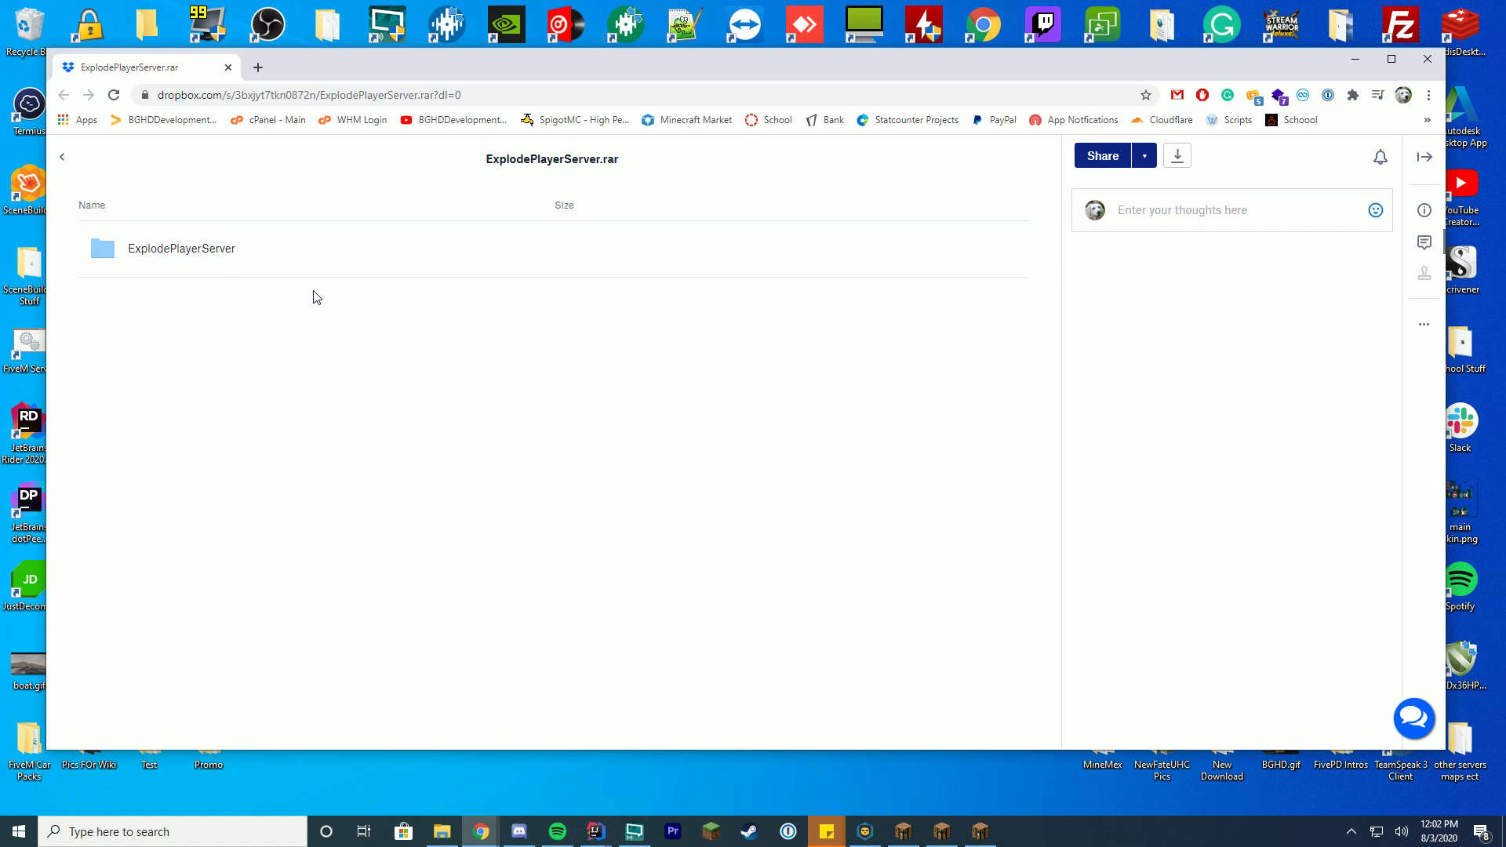
pyautogui.click(1178, 157)
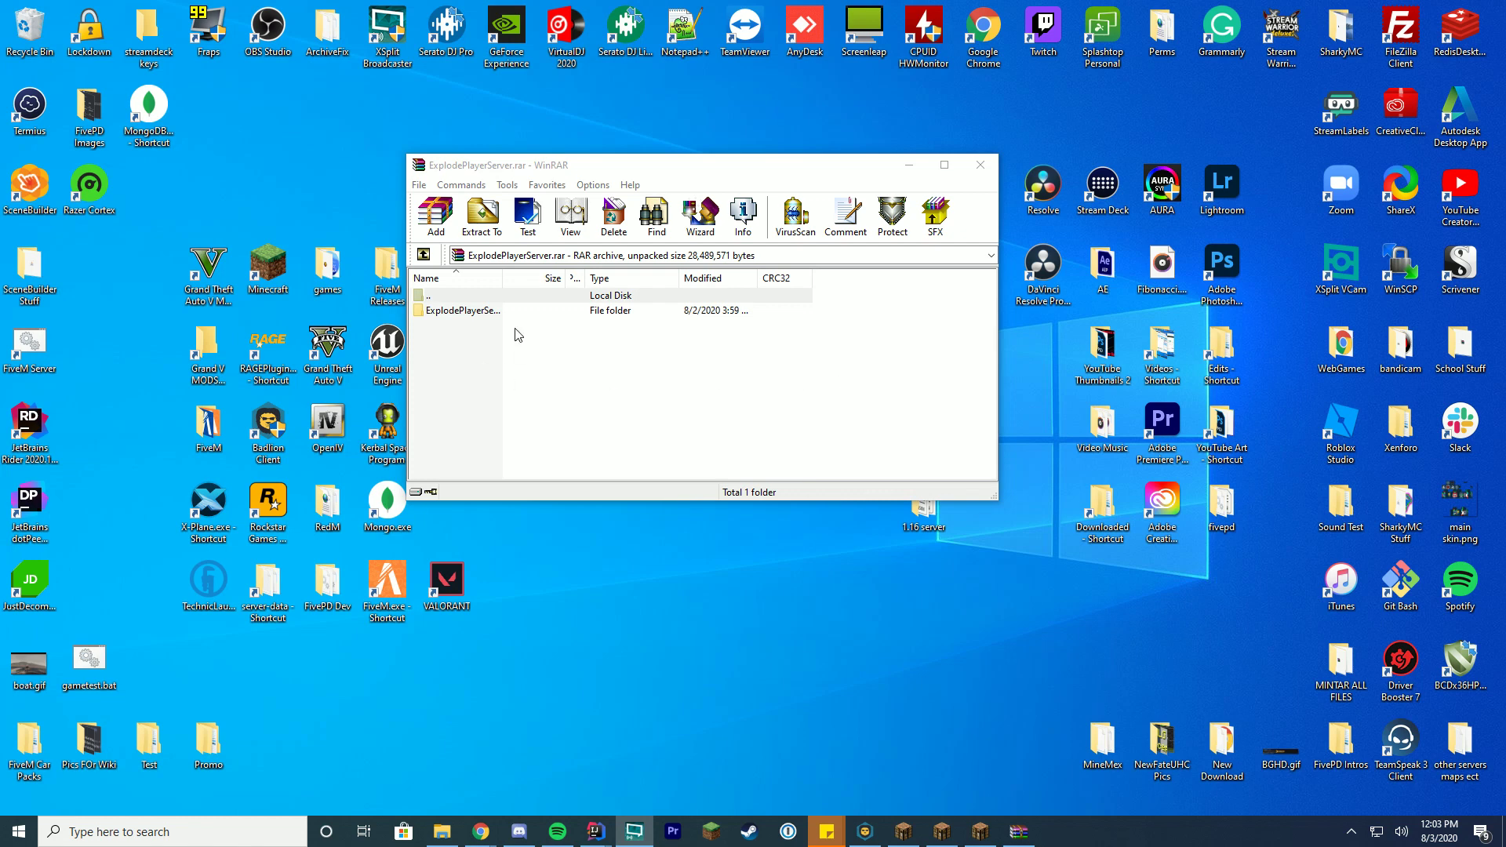
# Step: Drag the ExplodePlayerServer folder out of the archive onto the desktop, then close WinRAR
pyautogui.click(482, 312)
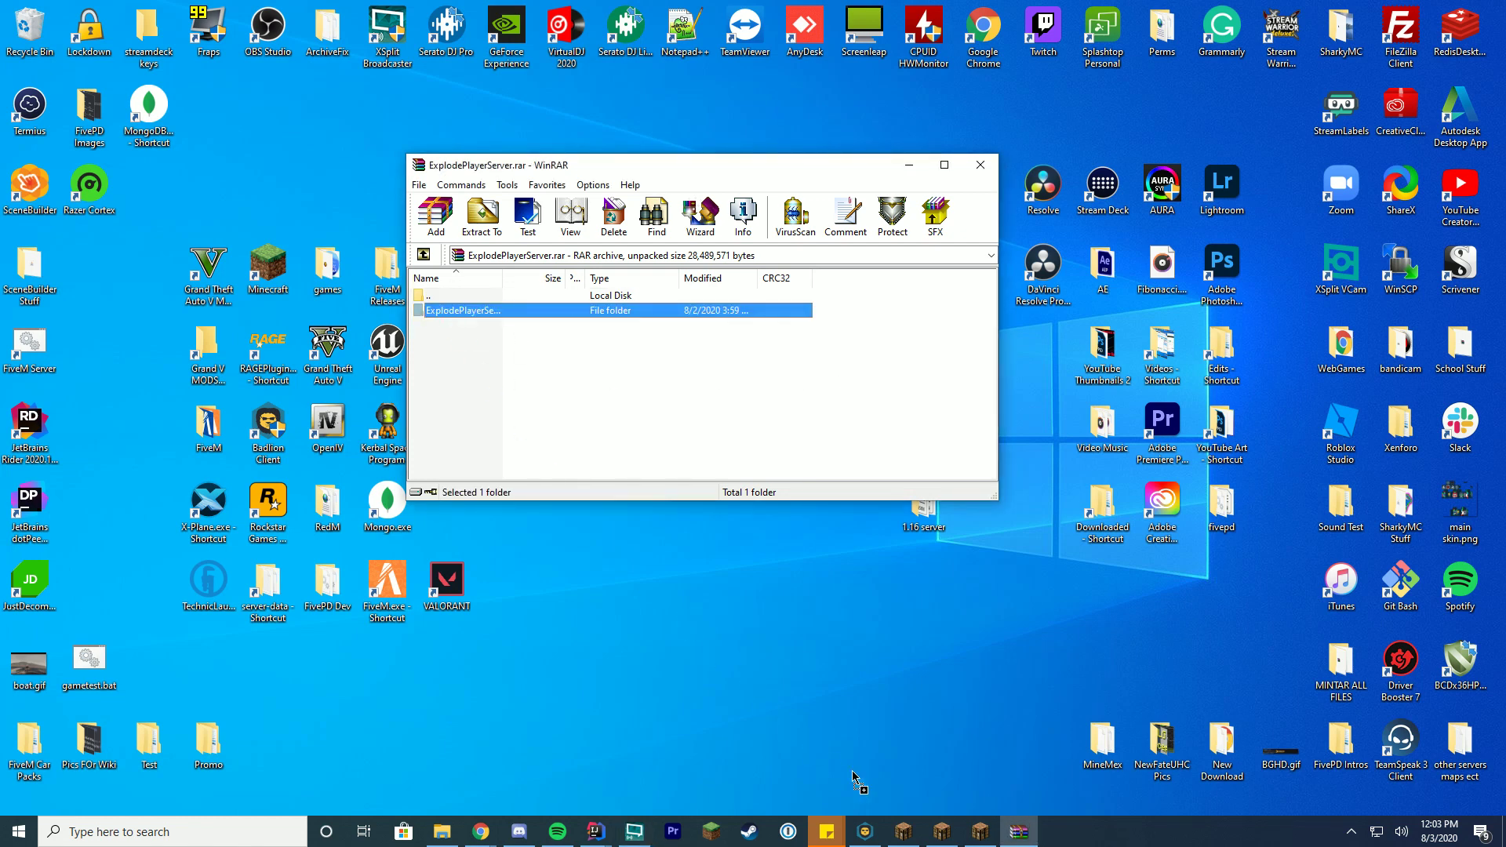
pyautogui.moveTo(854, 772); pyautogui.dragTo(852, 756)
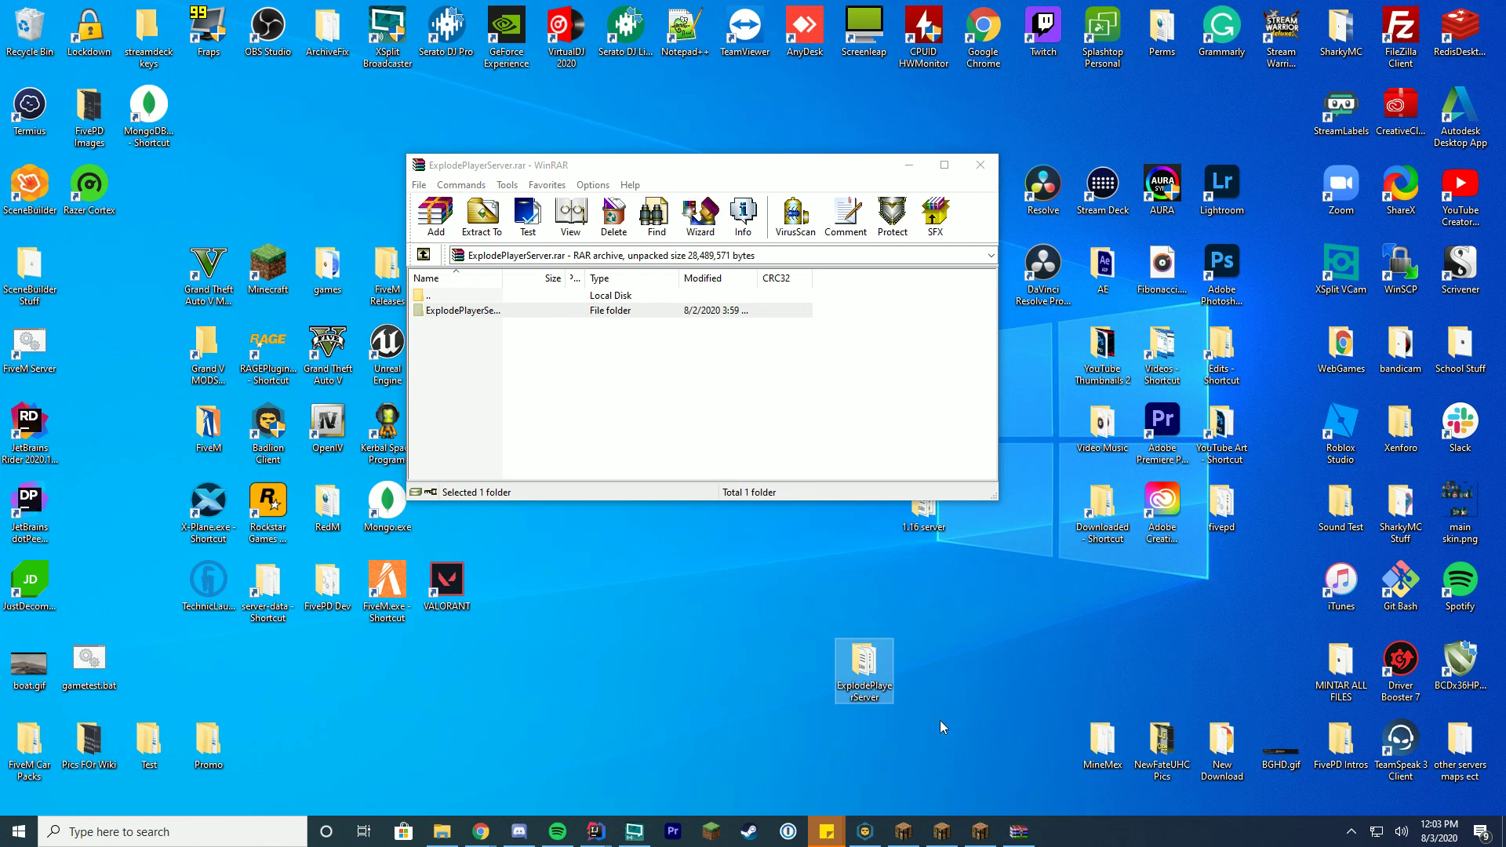
pyautogui.click(973, 157)
# Step: Open the desktop ExplodePlayerServer folder and delete its world folder, keeping world_nether and world_the_end
pyautogui.doubleClick(864, 663)
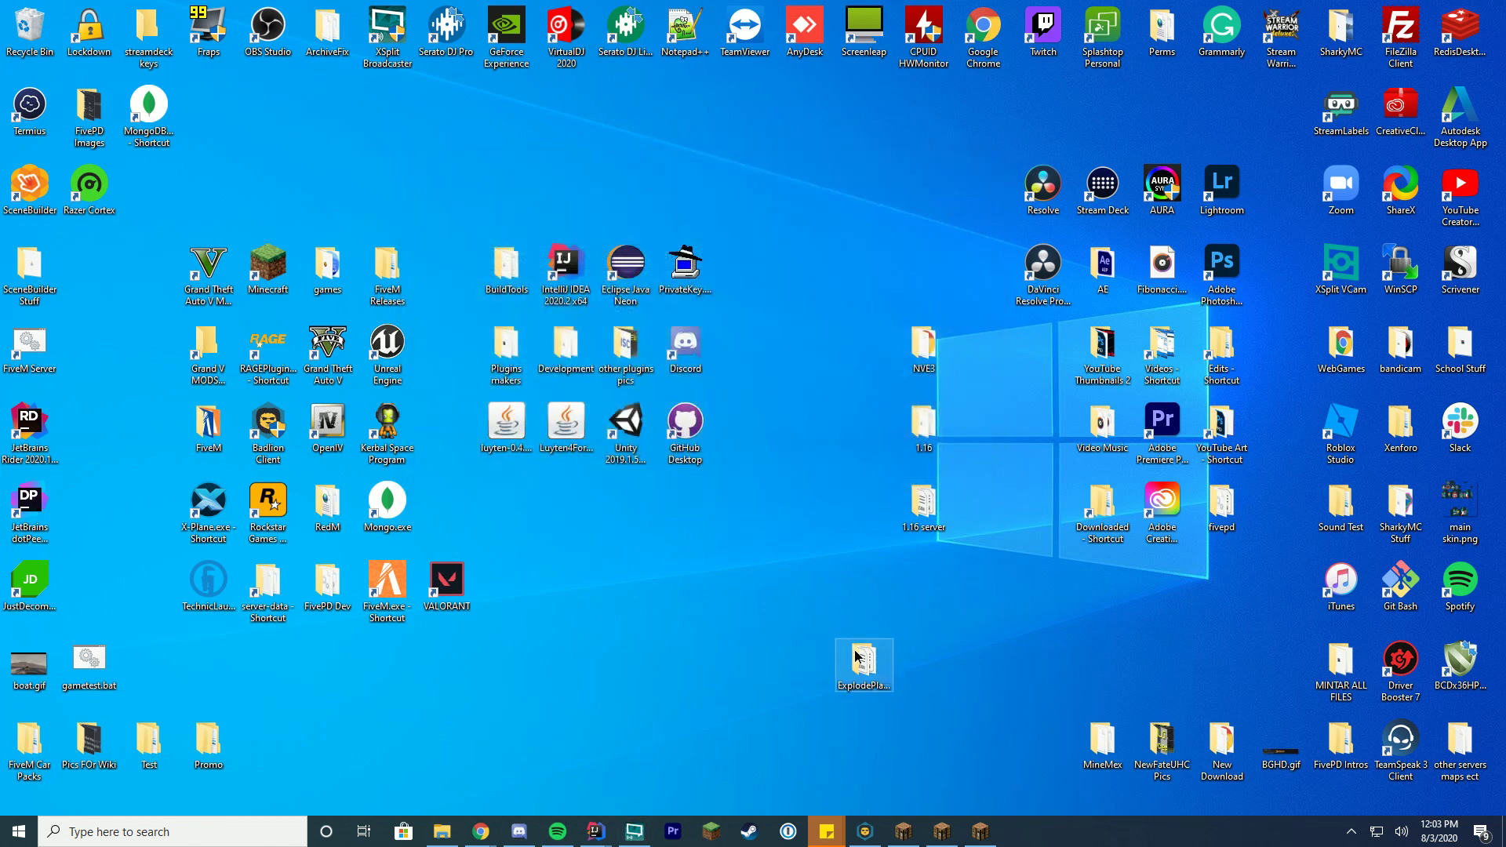
pyautogui.moveTo(953, 97); pyautogui.dragTo(1089, 122)
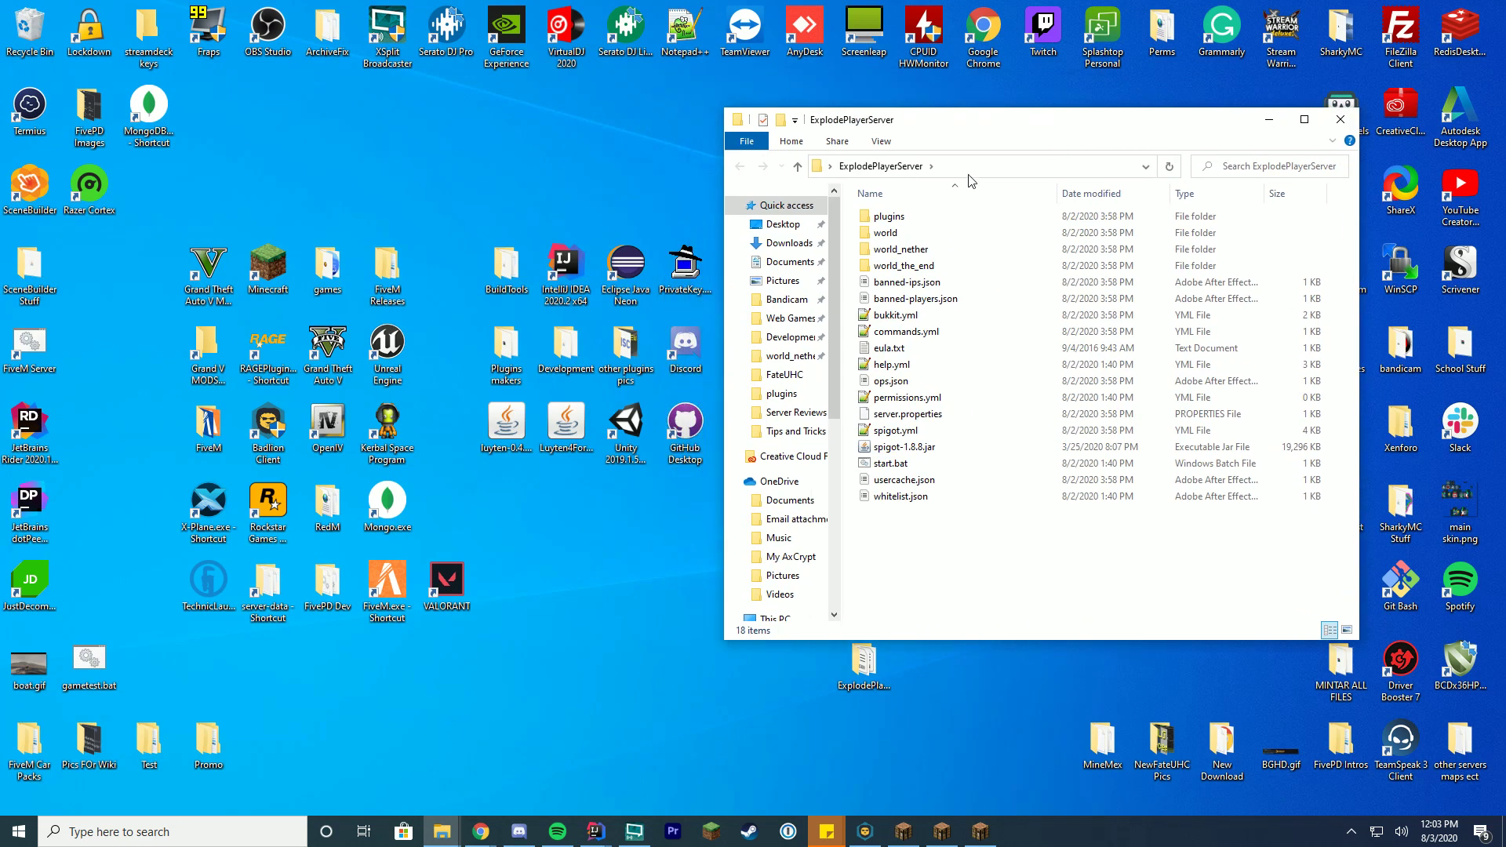
pyautogui.moveTo(1009, 548)
pyautogui.mouseDown()
pyautogui.moveTo(1009, 285)
pyautogui.moveTo(1043, 187)
pyautogui.mouseUp()
pyautogui.click(1127, 577)
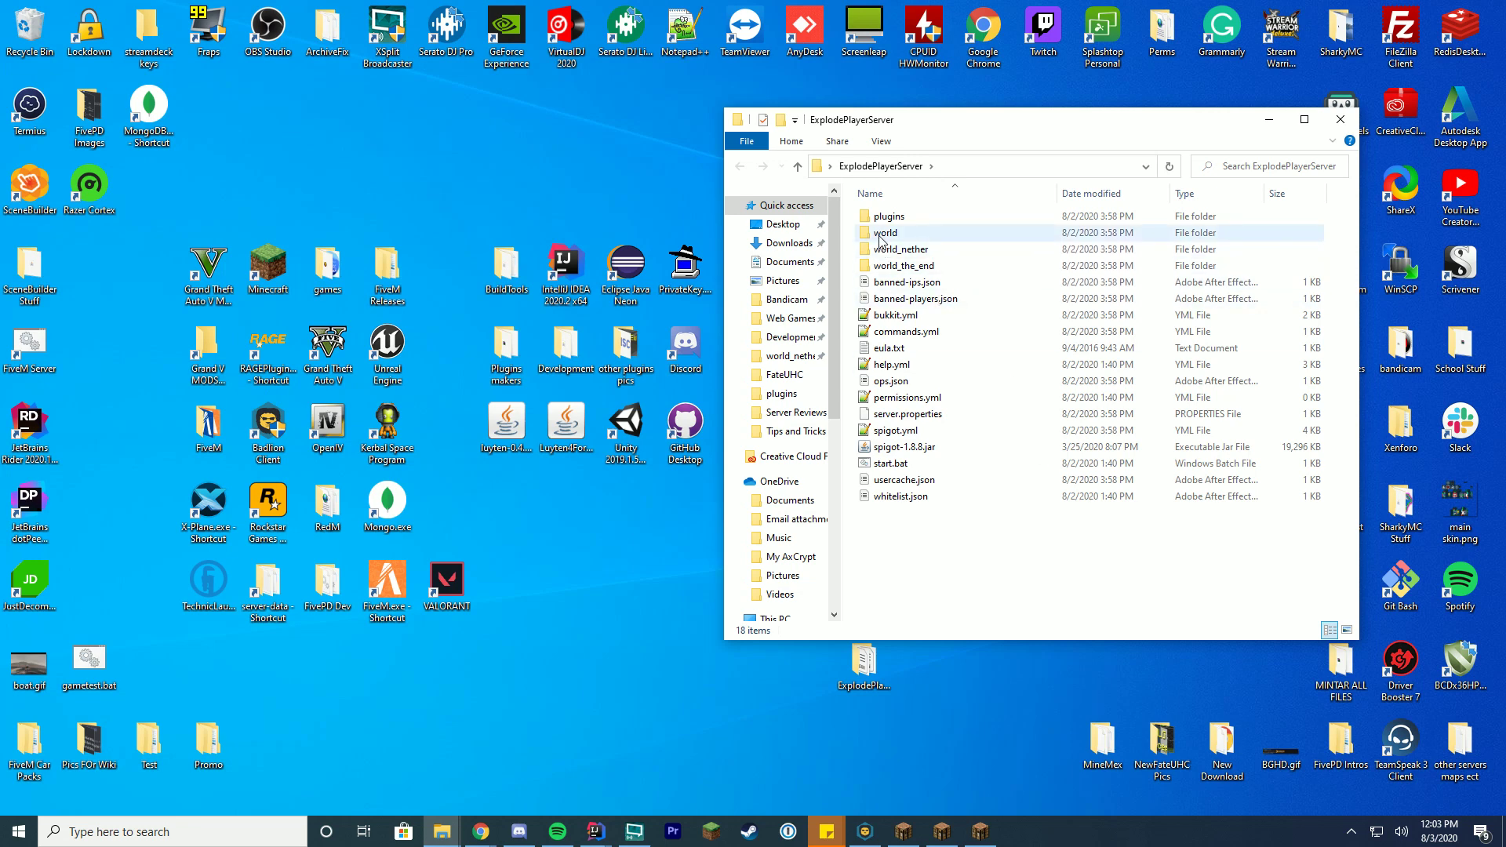
pyautogui.click(923, 235)
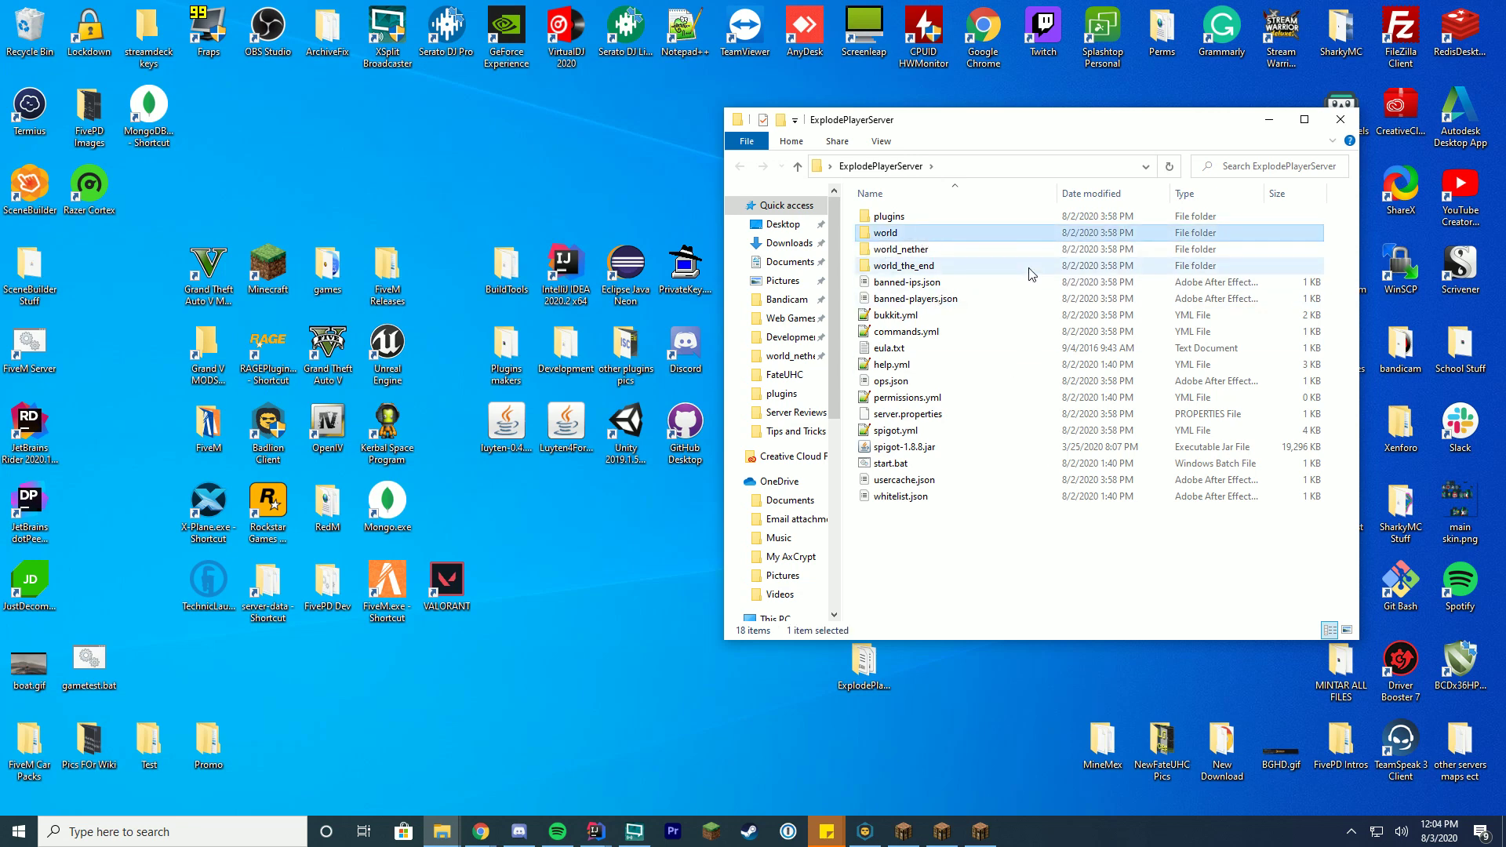
pyautogui.press('Delete')
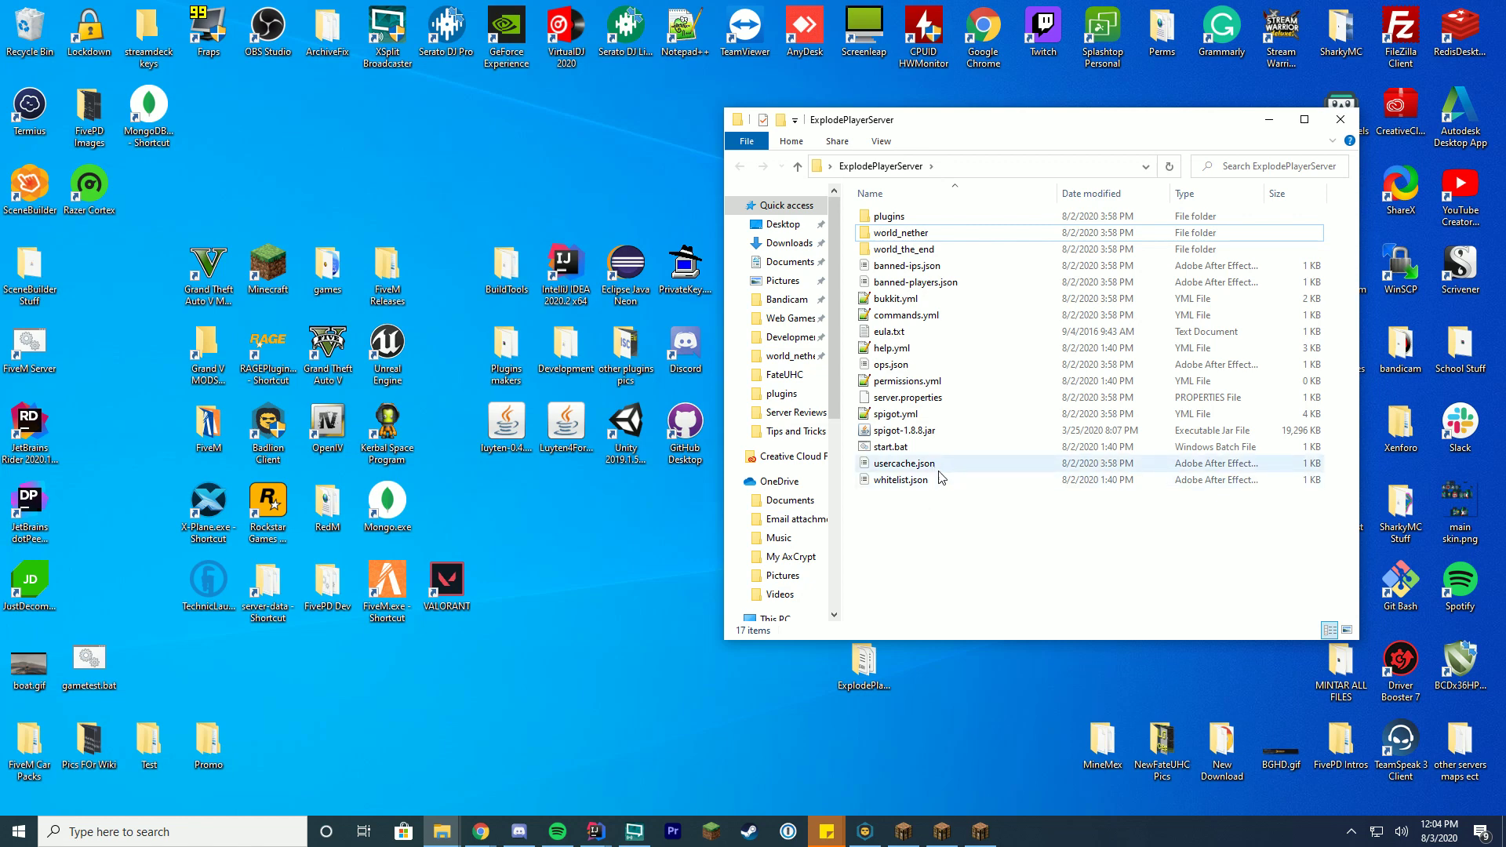
# Step: Launch the server from start.bat and wait for the console to report Done (4.441s)
pyautogui.doubleClick(898, 447)
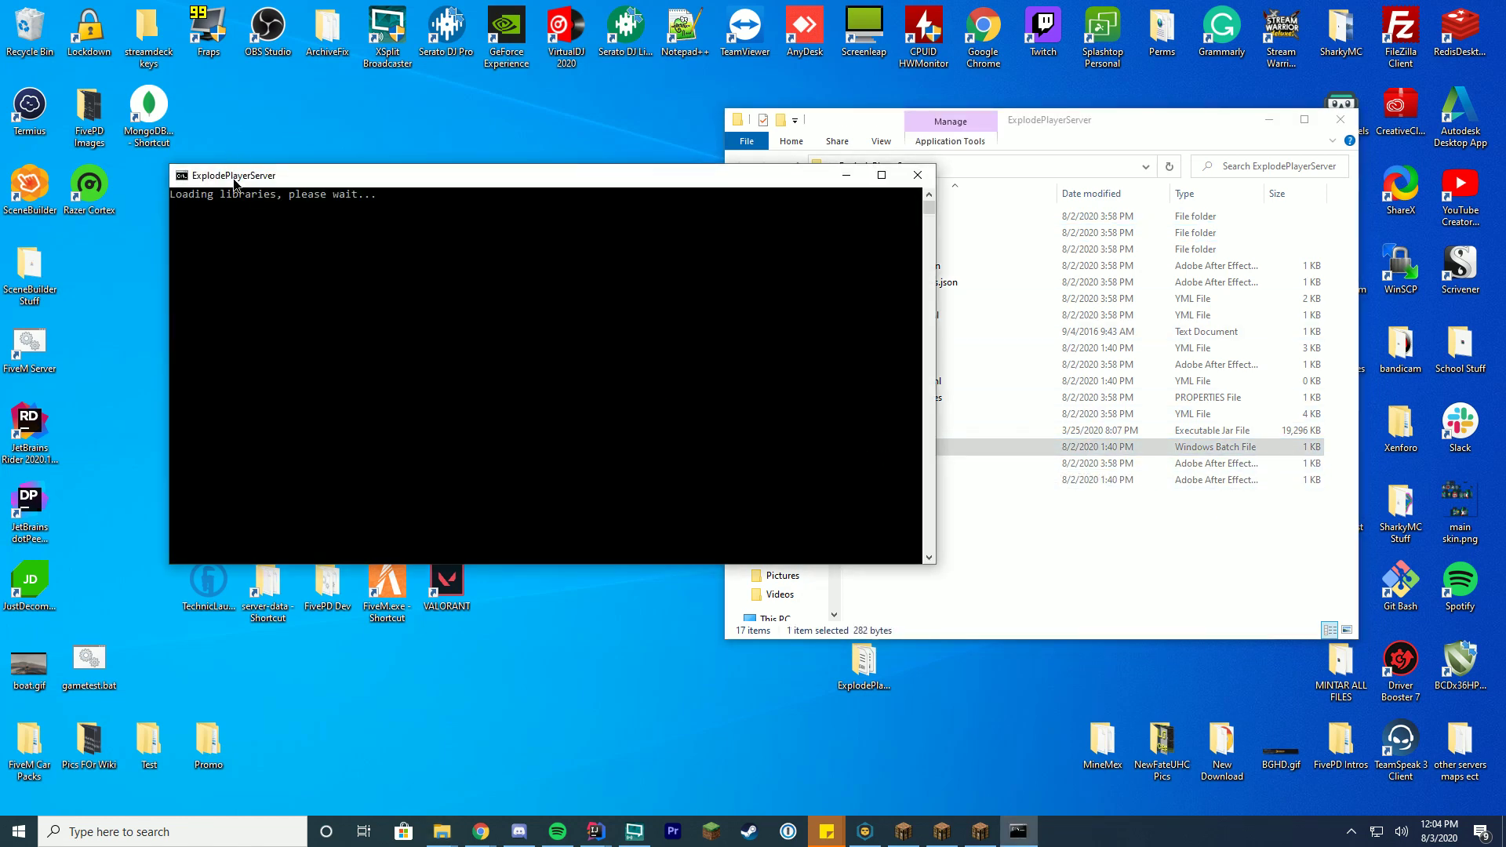
pyautogui.moveTo(235, 176); pyautogui.dragTo(631, 126)
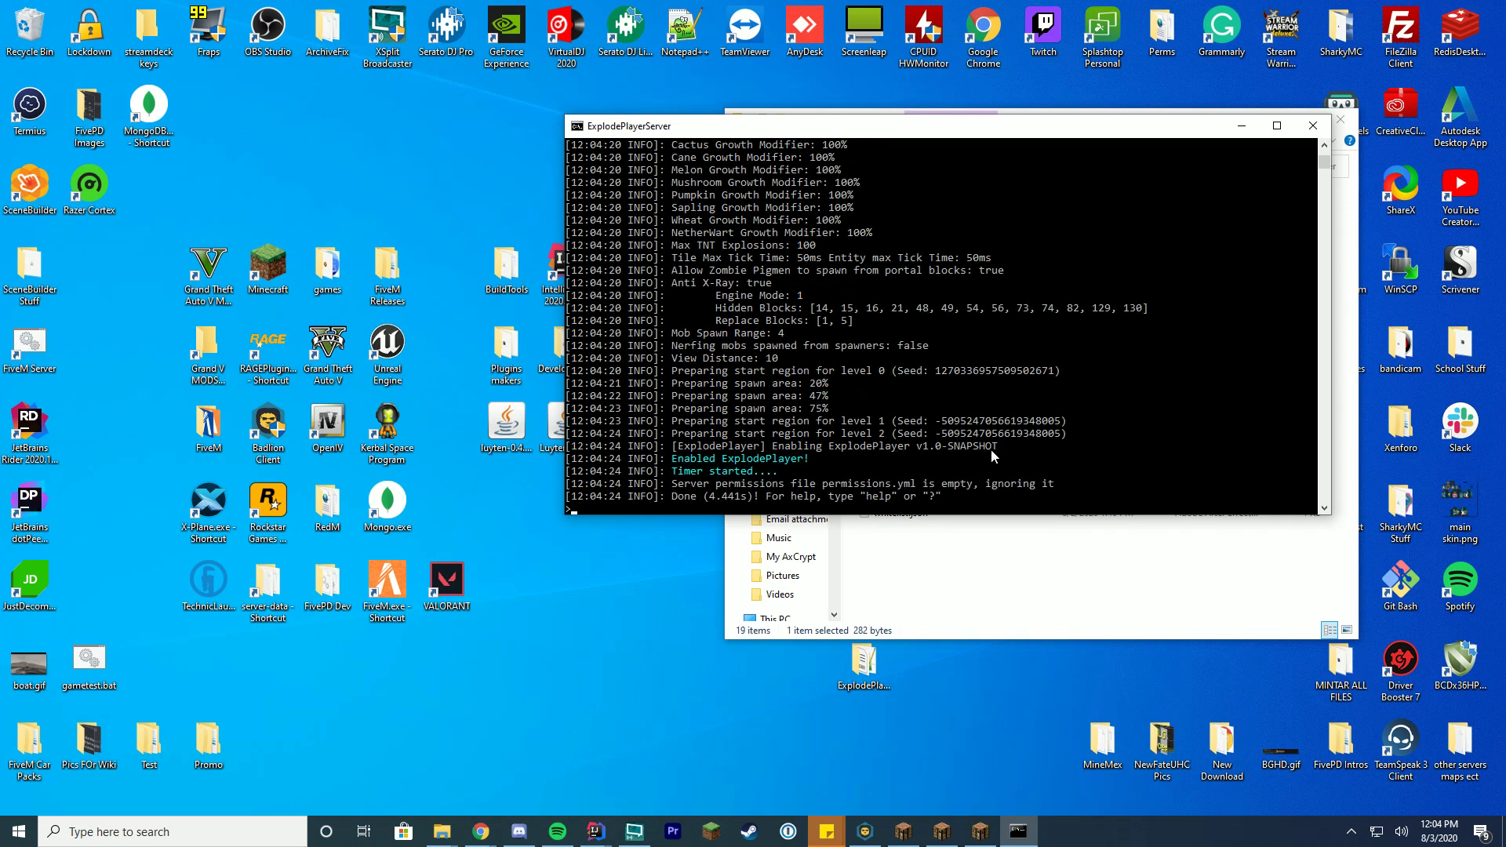
pyautogui.write('E:\\Videos\\')
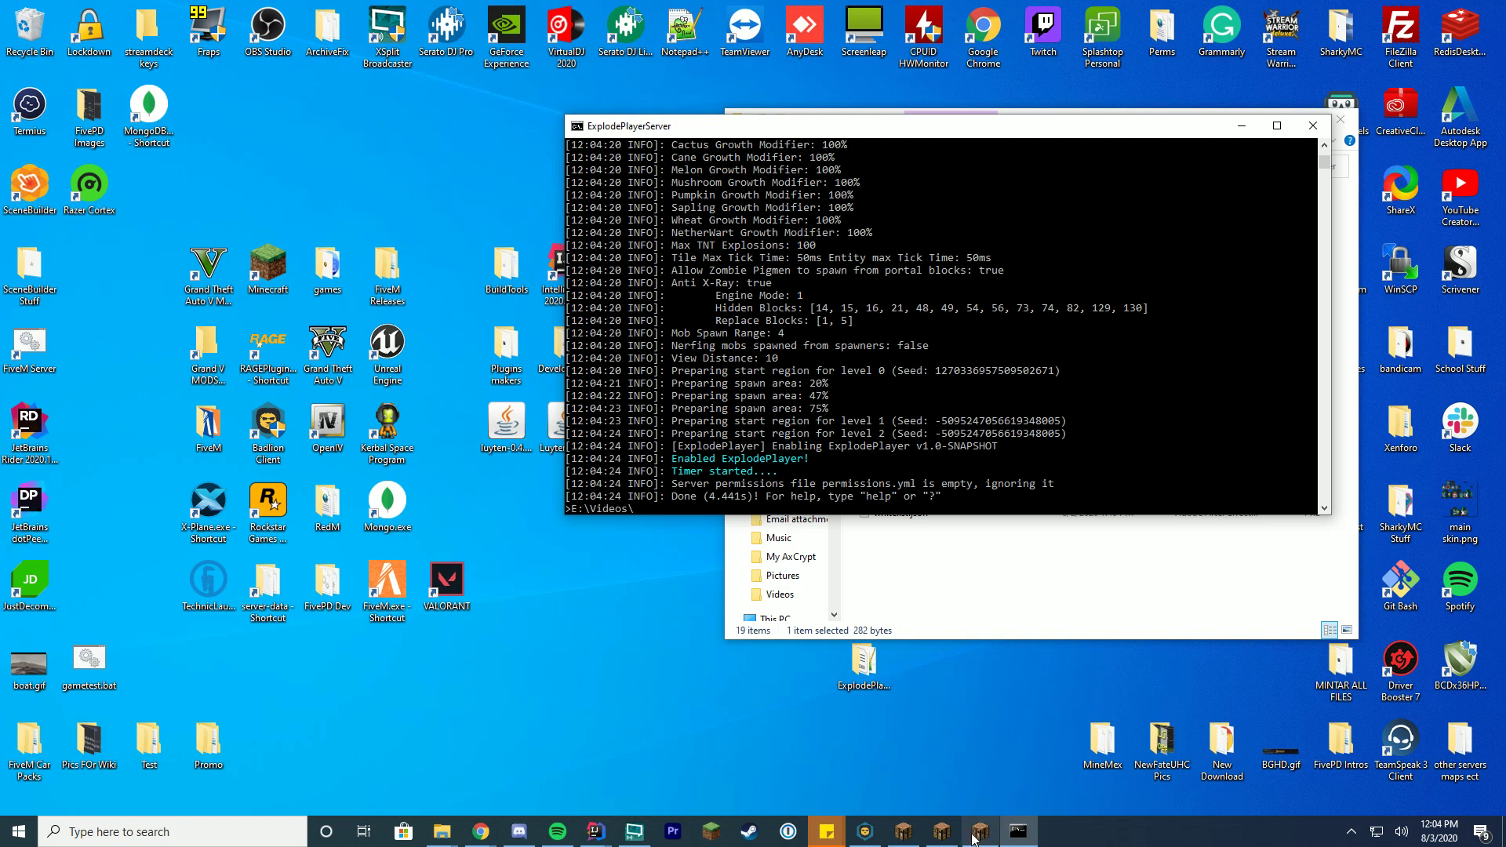
# Step: Join the server by direct connection to 'localhost' in the Minecraft client
pyautogui.click(904, 832)
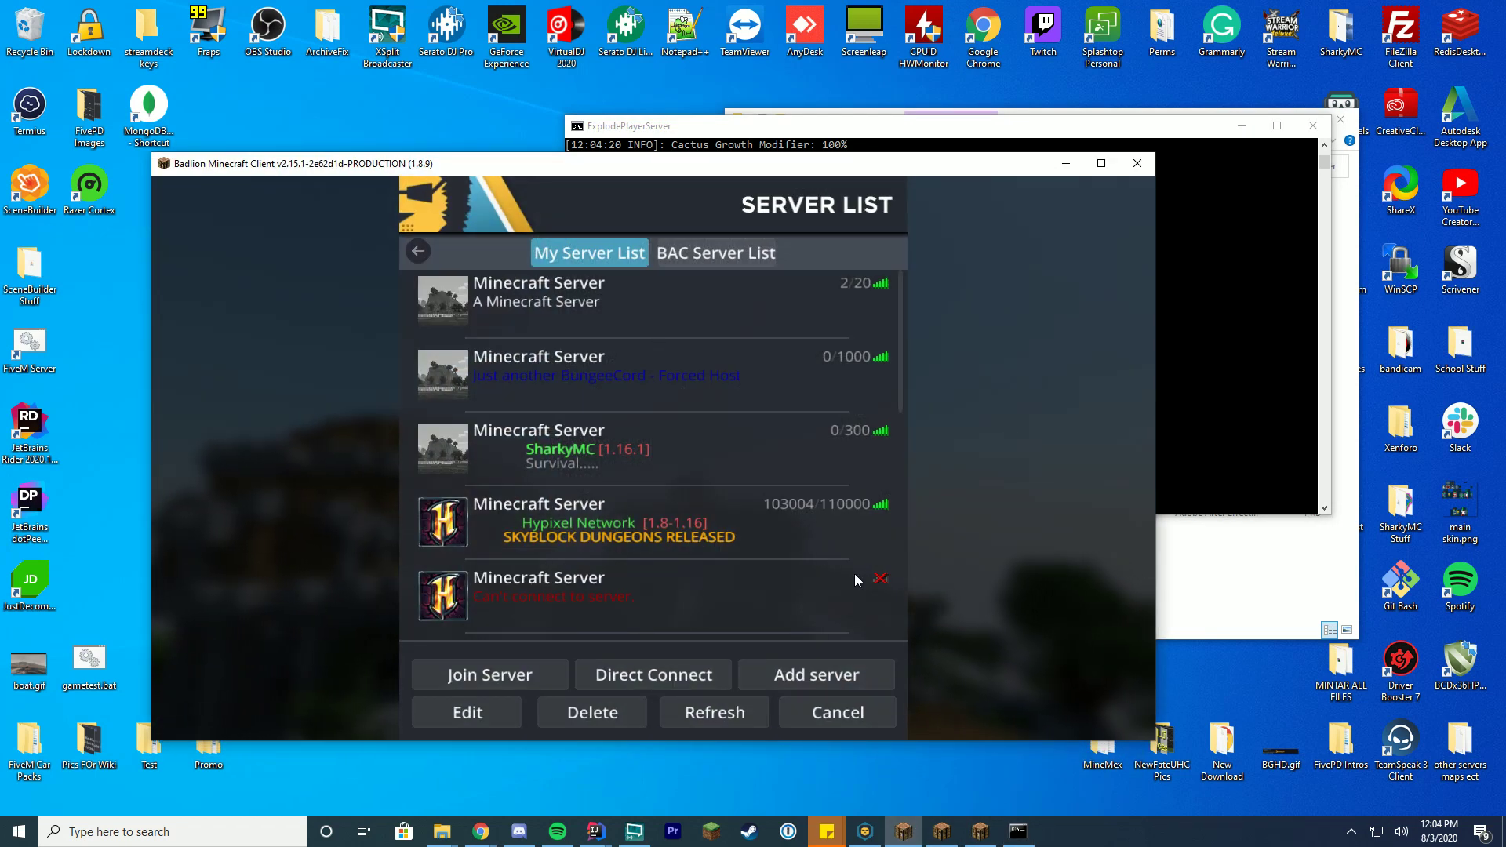
pyautogui.click(670, 680)
pyautogui.hotkey('ctrl', 'a')
pyautogui.press('BackSpace')
pyautogui.write('localhost')
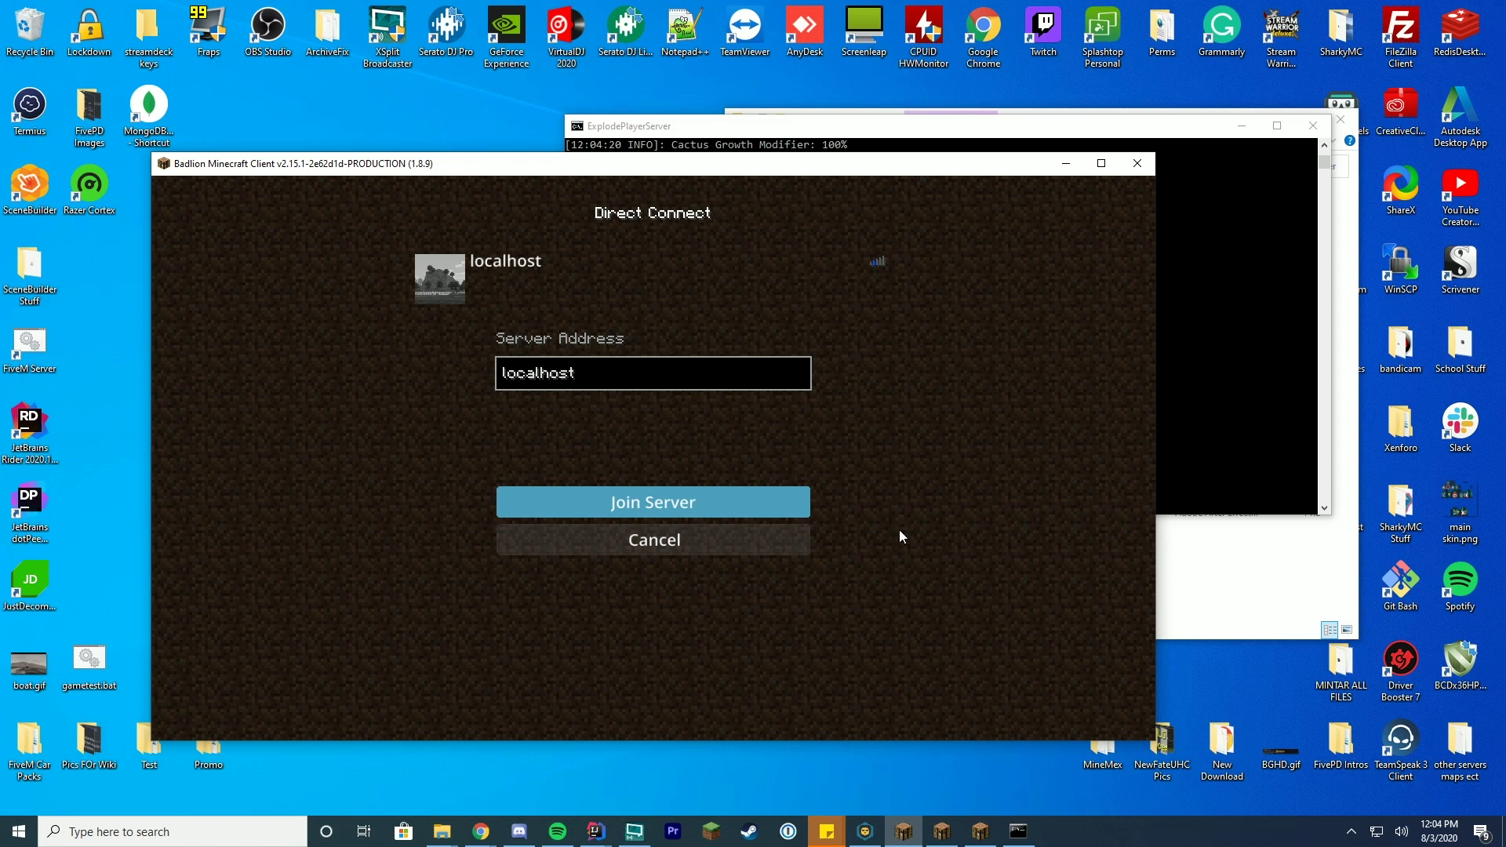
pyautogui.press('Return')
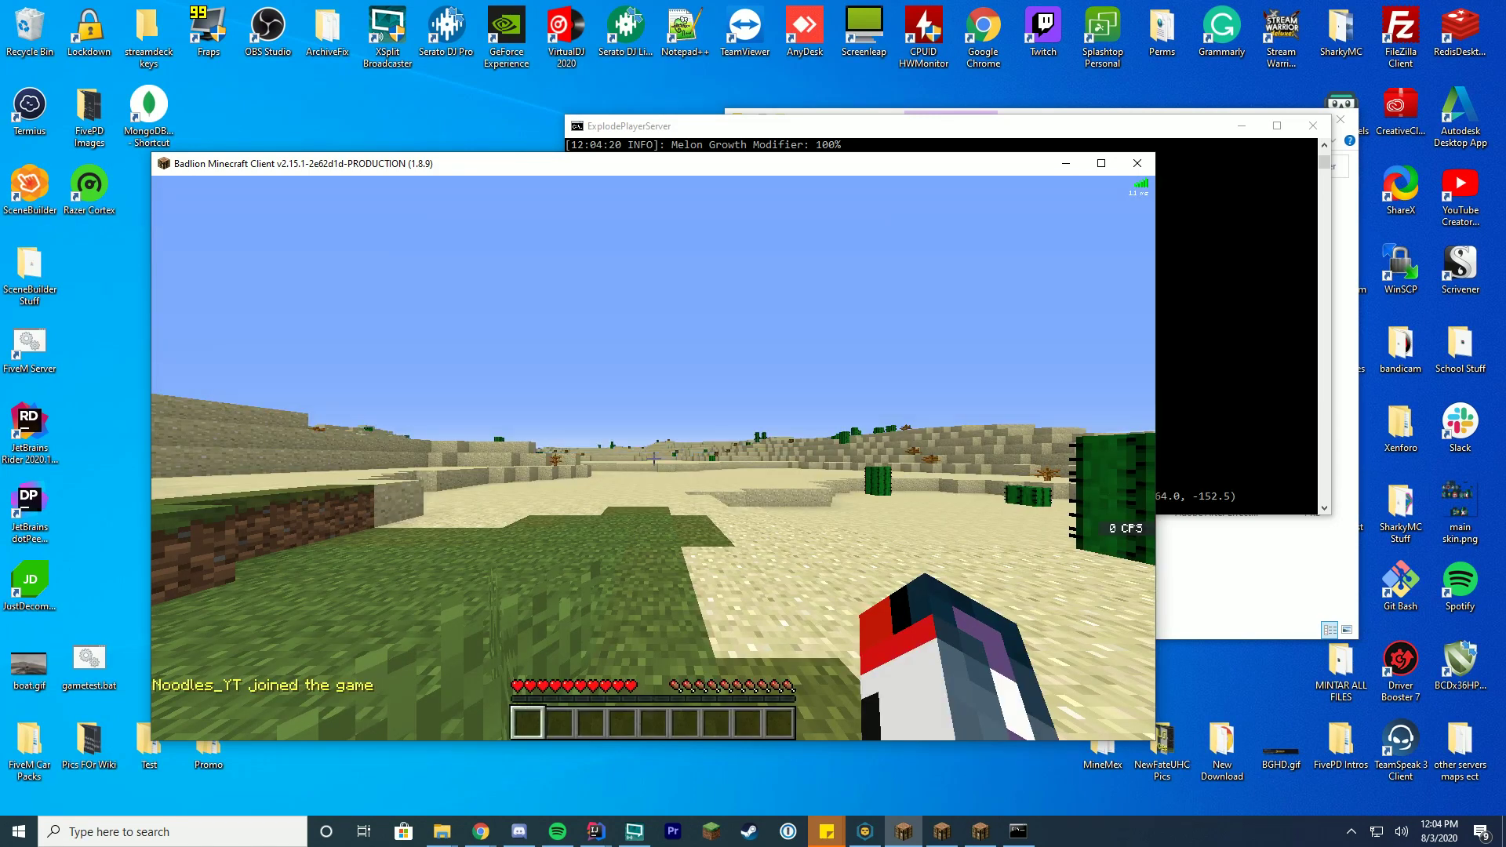
# Step: Walk across the desert past the cacti toward the sand ridge
pyautogui.moveTo(653, 459)
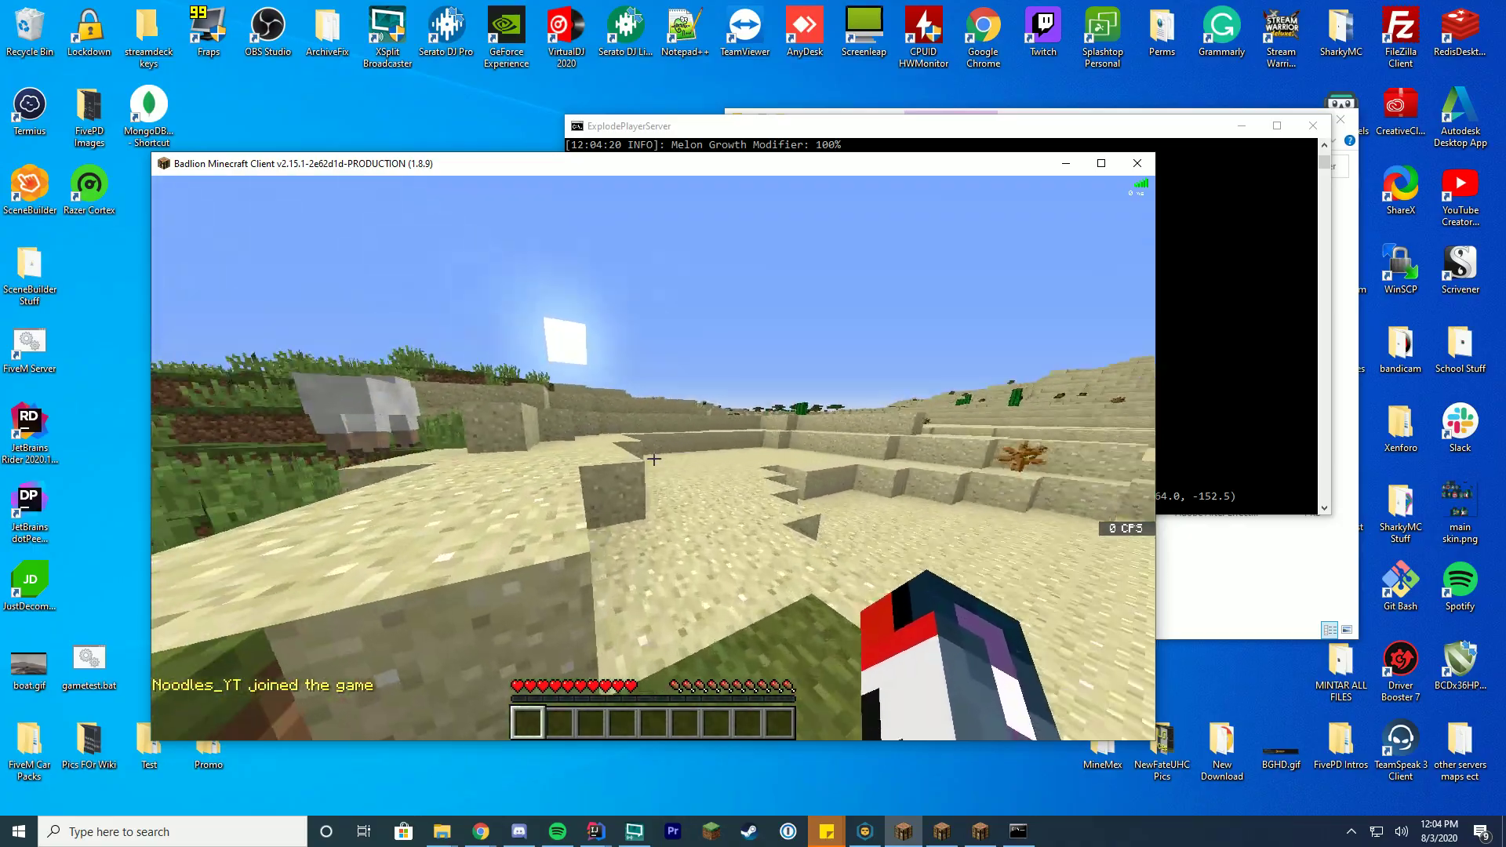
pyautogui.press('w')
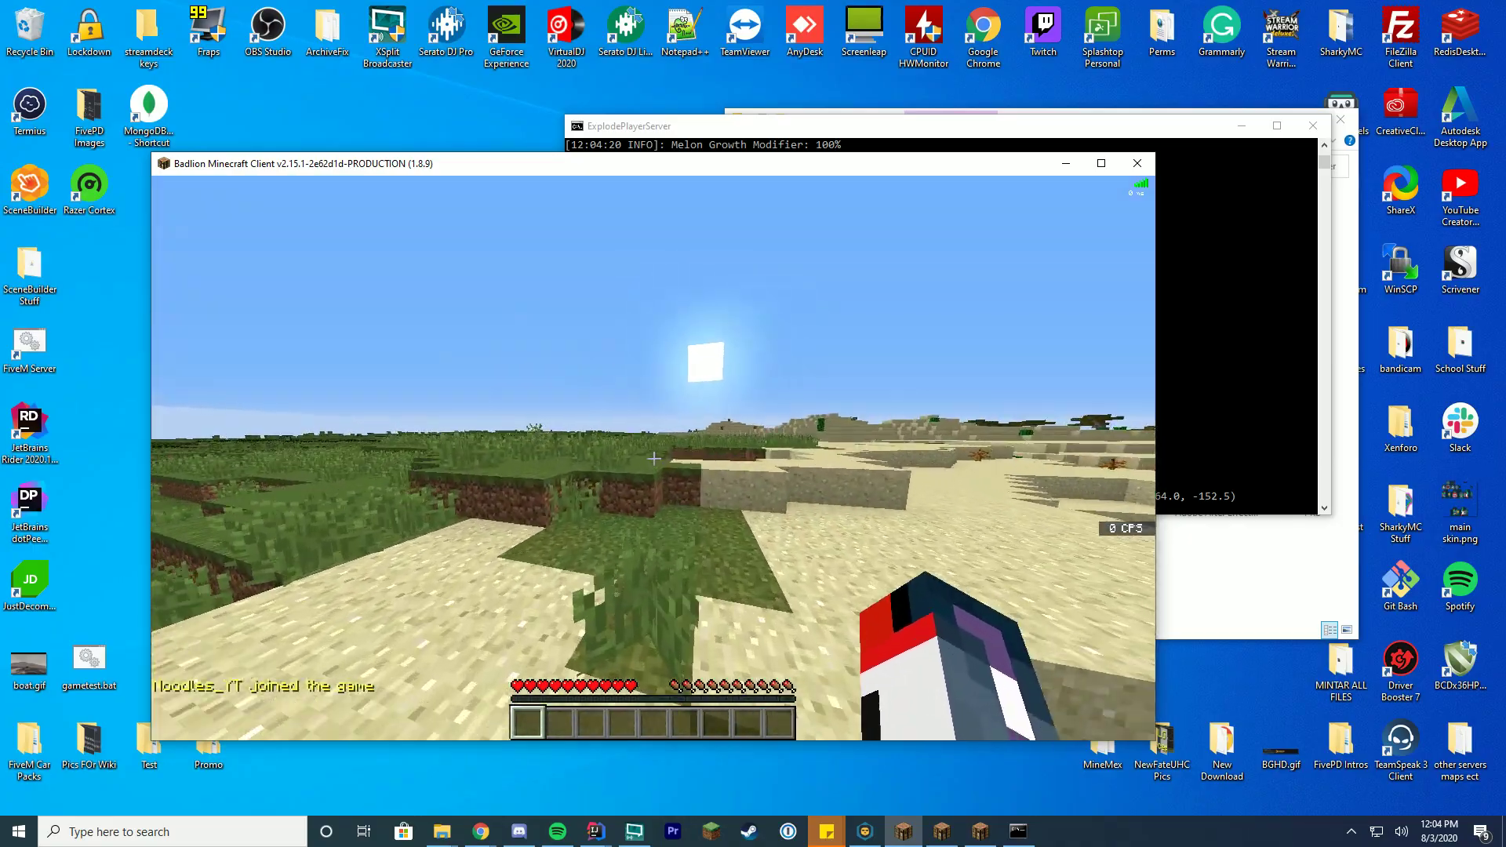
pyautogui.press('w')
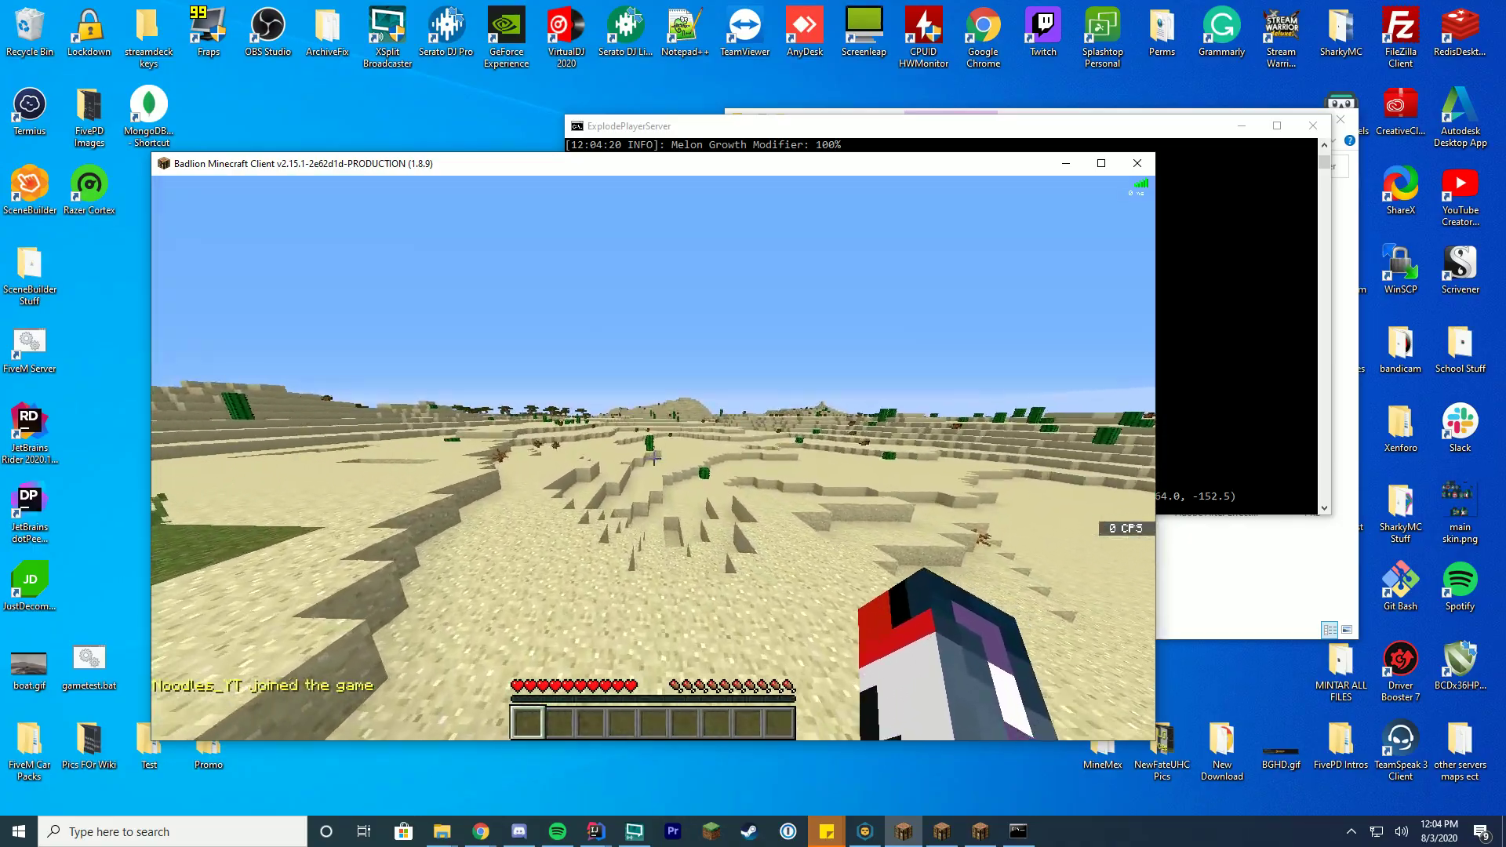
pyautogui.press('w')
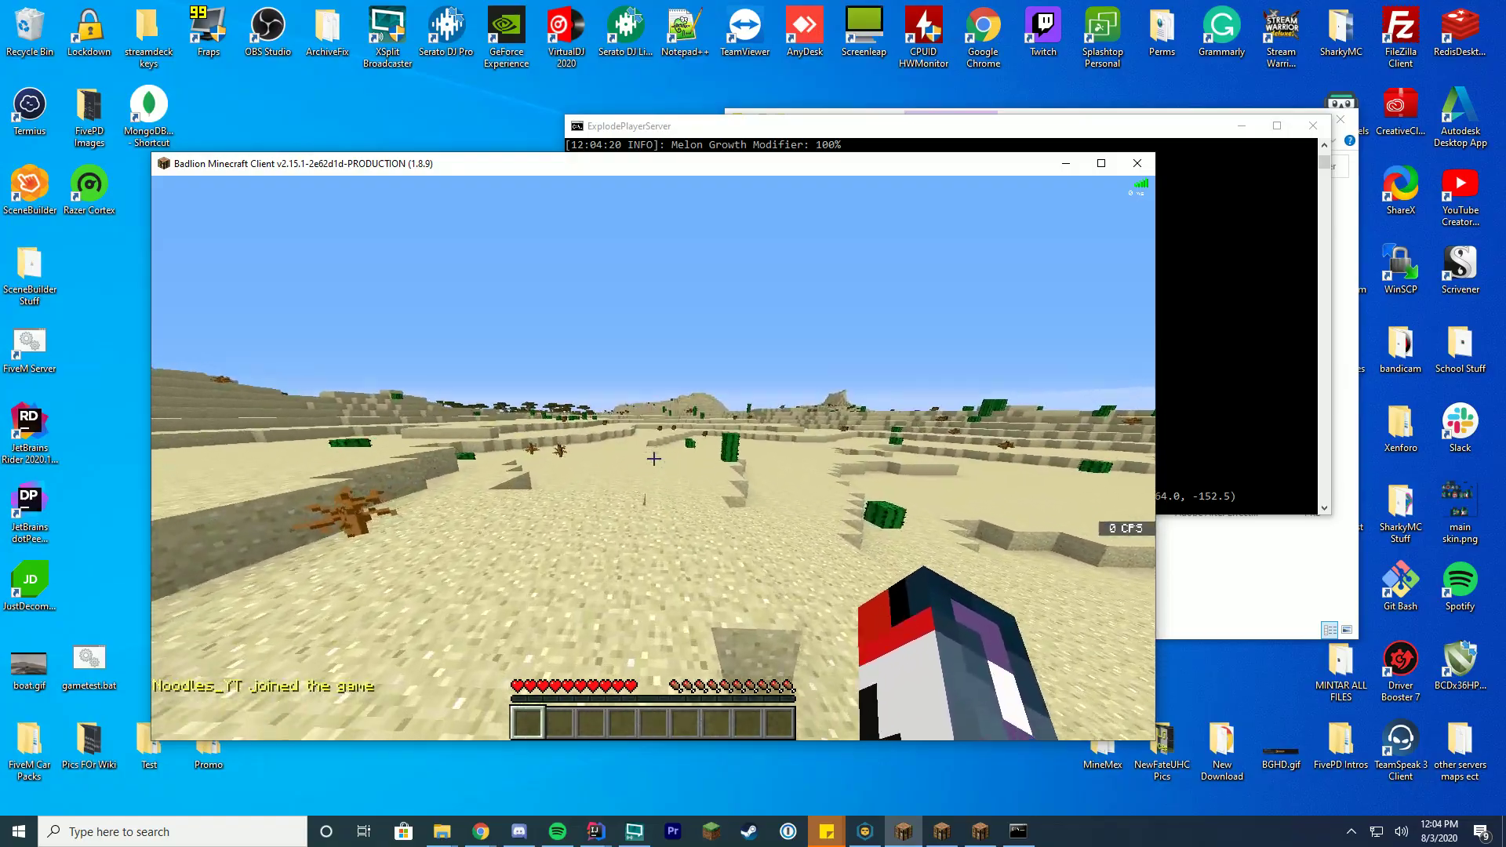
pyautogui.press('w')
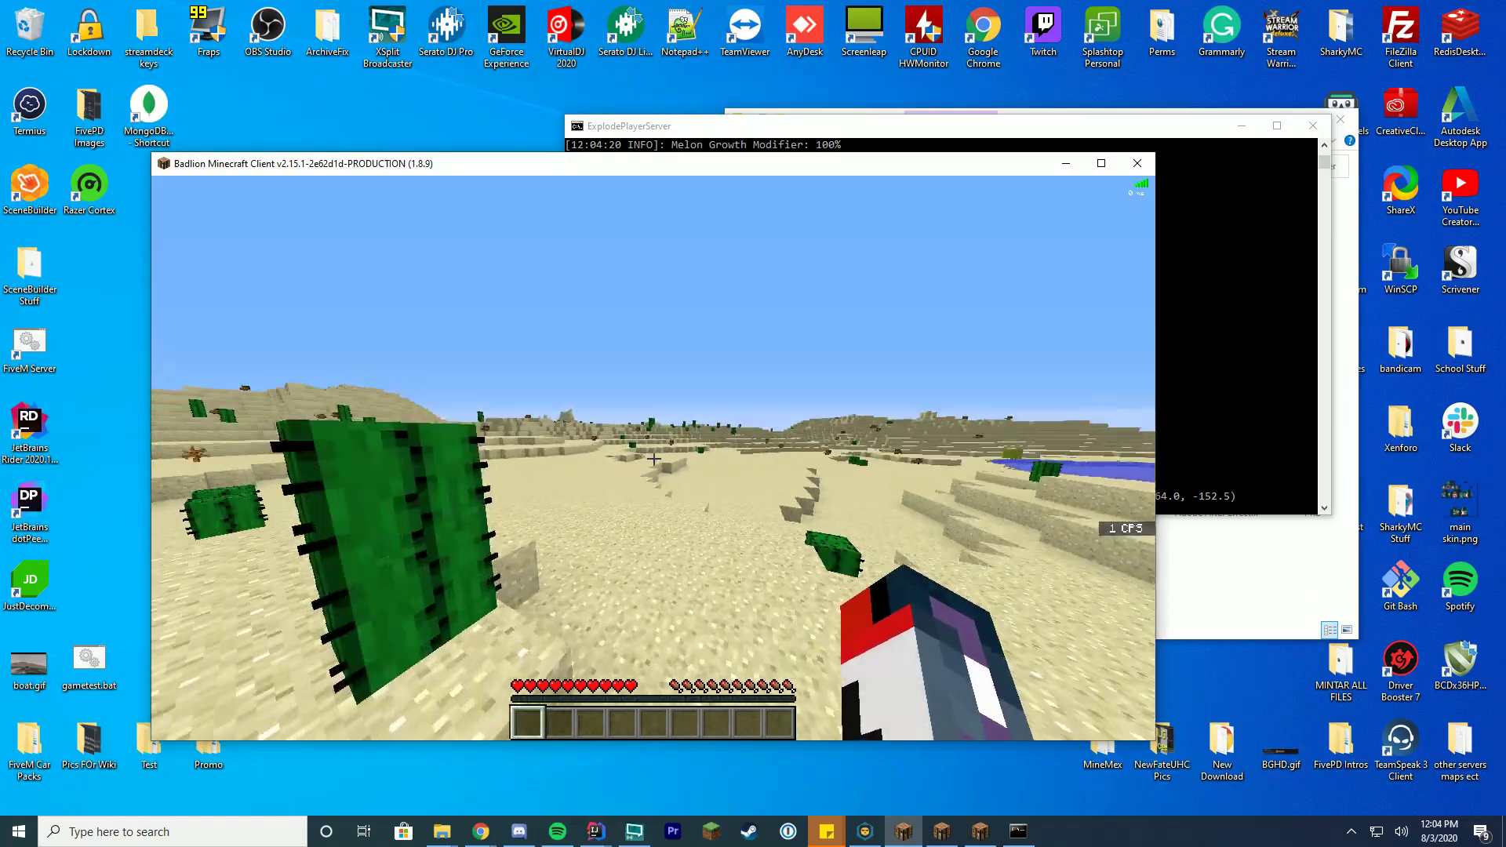
pyautogui.press('w')
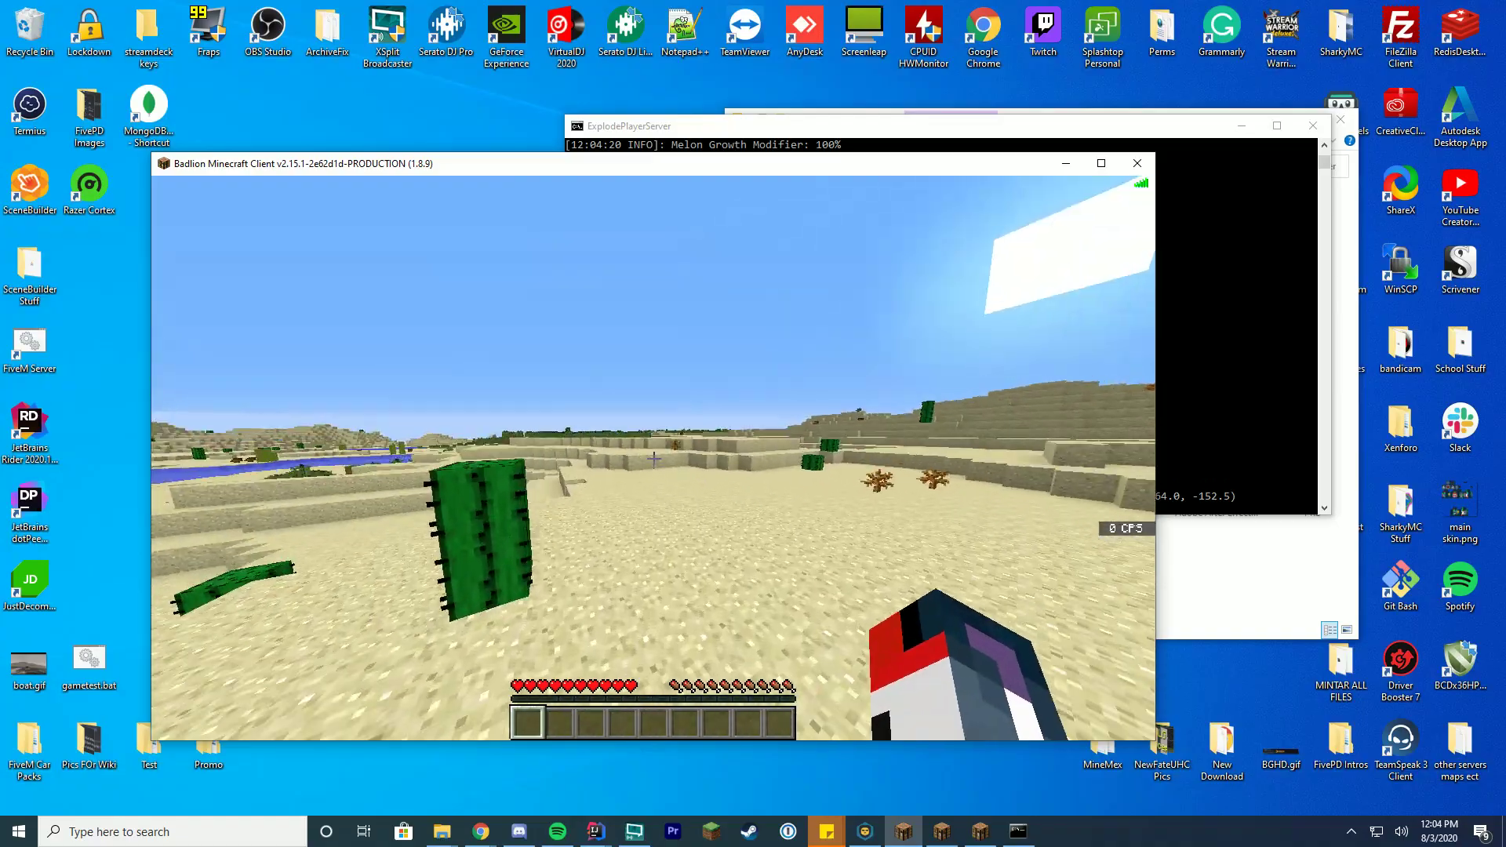
pyautogui.press('w')
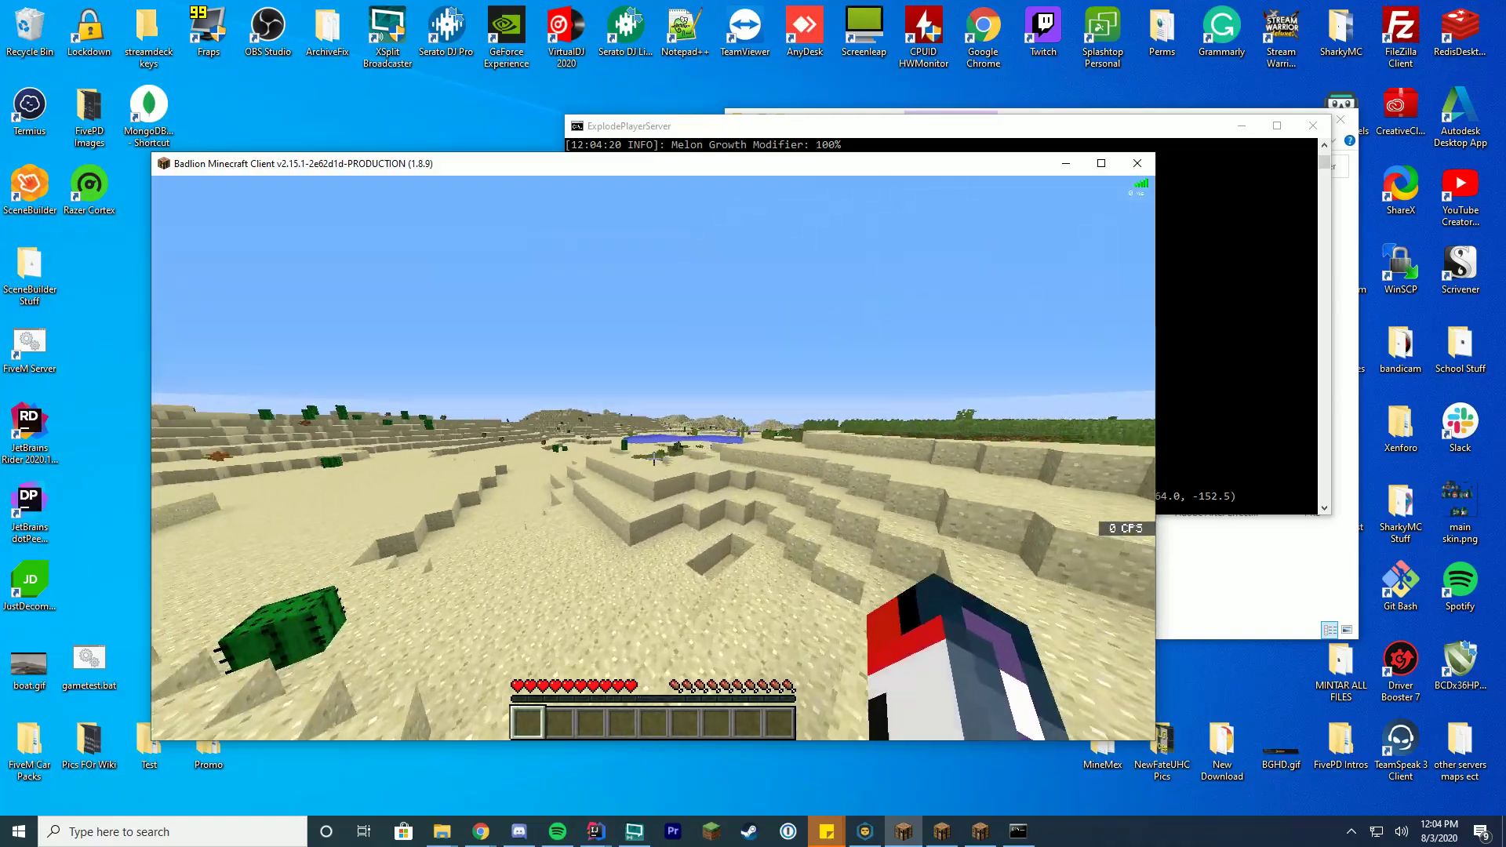
pyautogui.press('w')
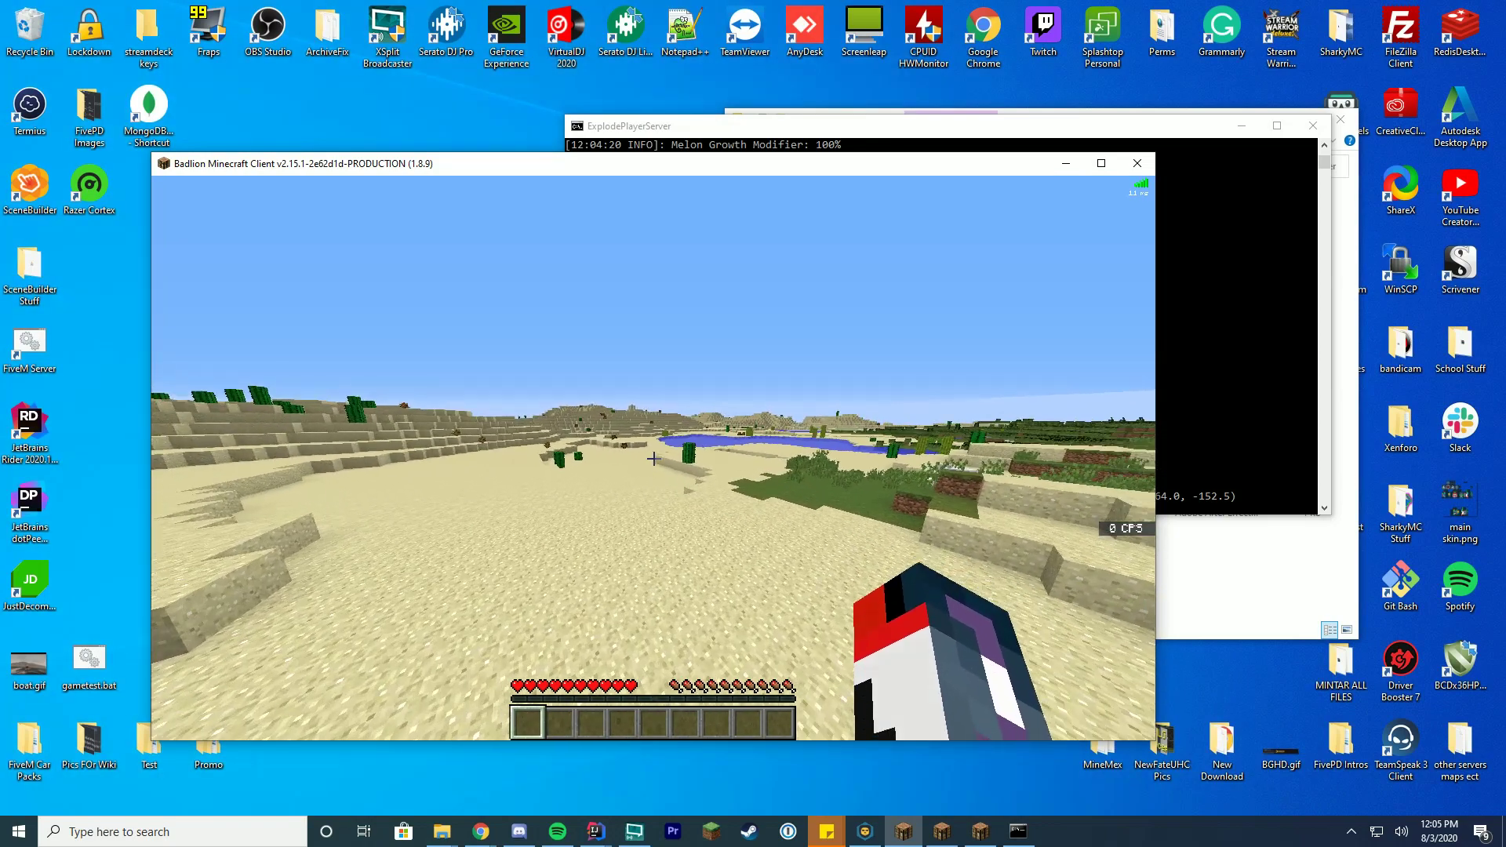
# Step: Keep walking by the lake toward the grassland until the explosion kills the player
pyautogui.press('w')
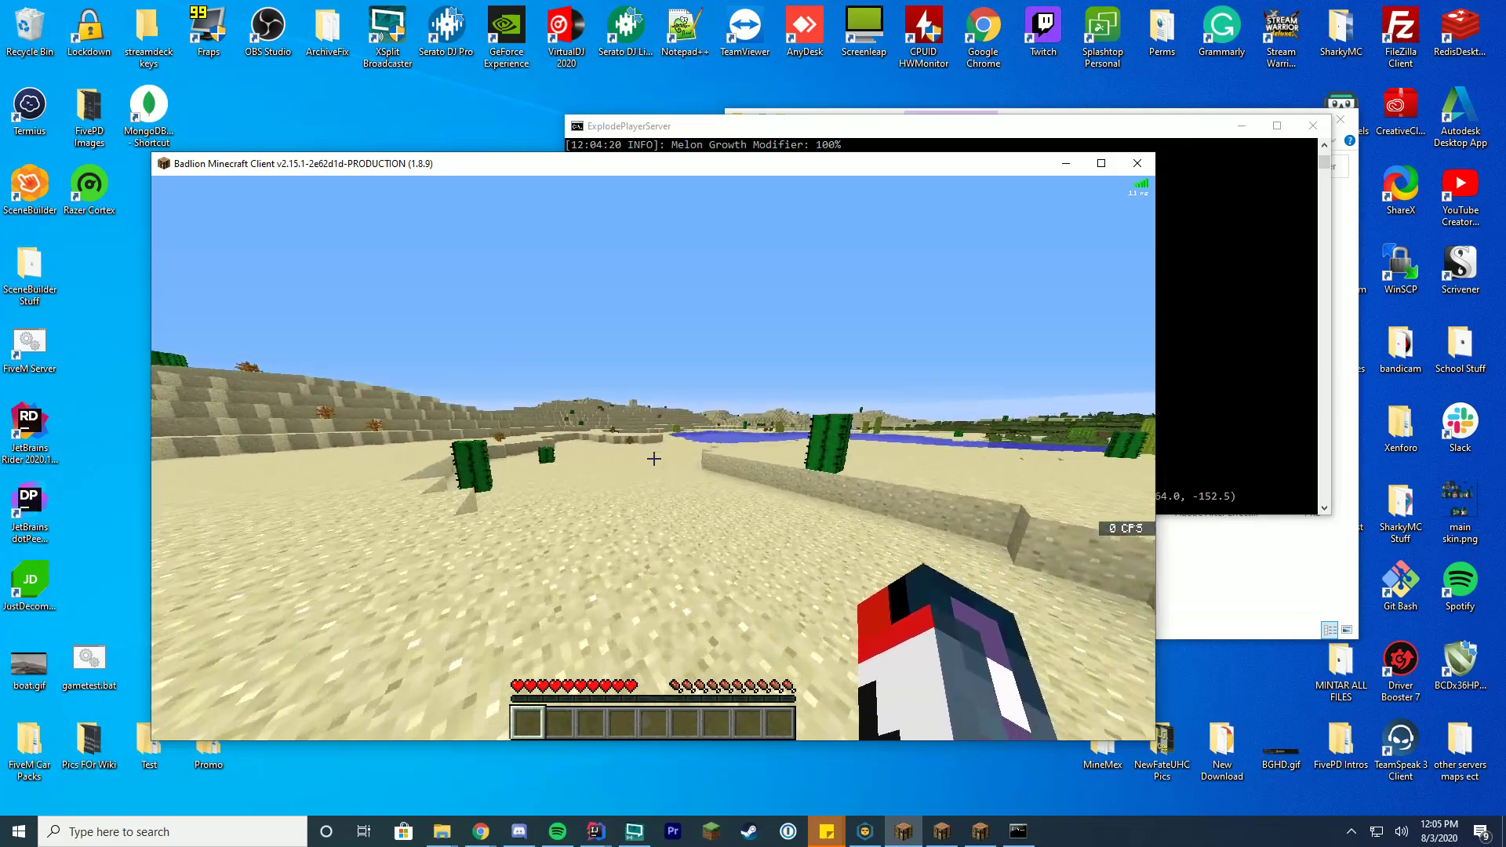
pyautogui.press('w')
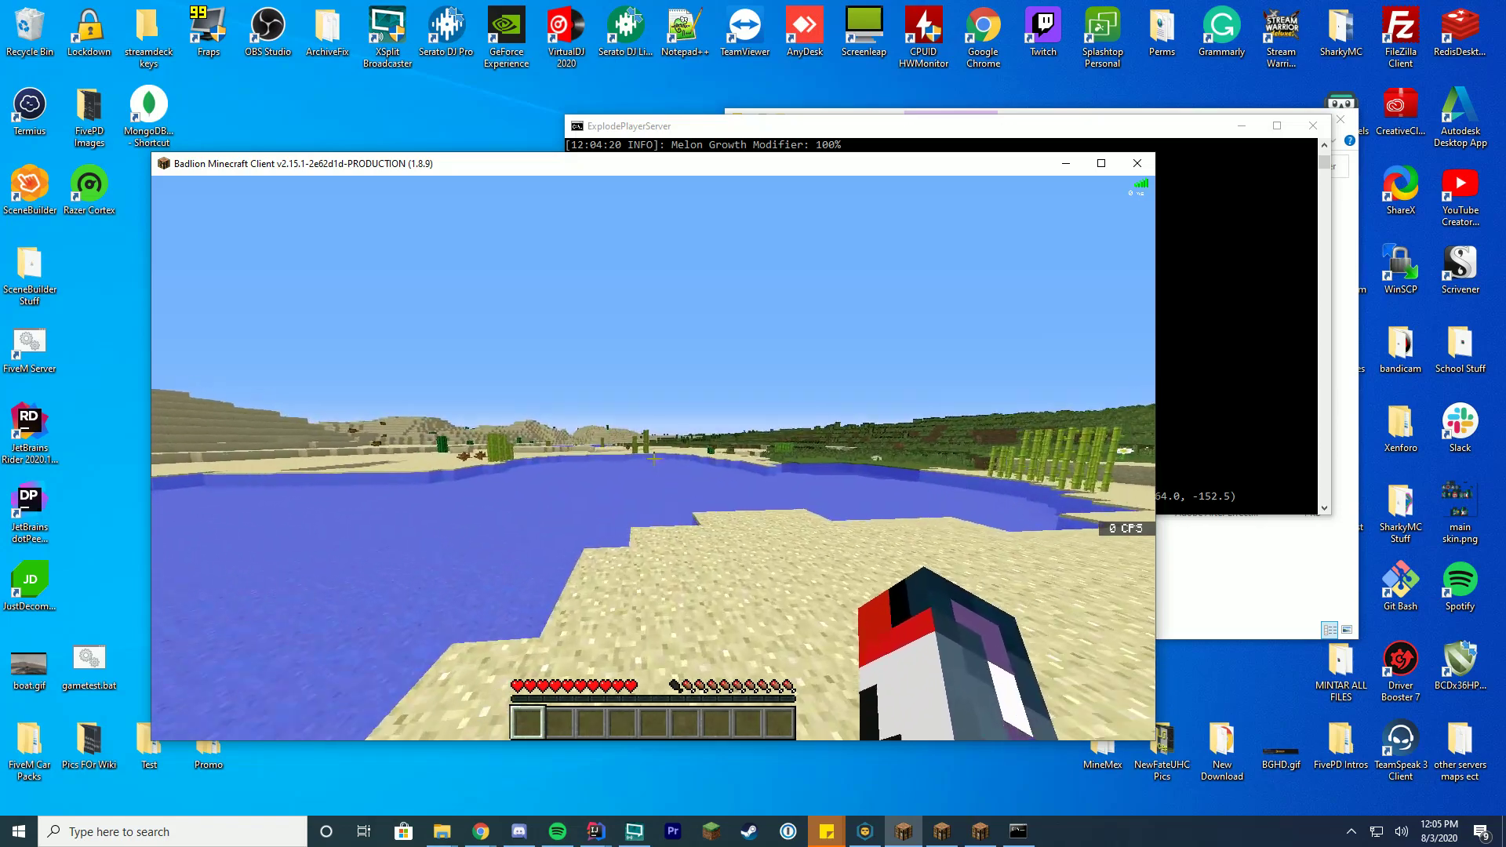
pyautogui.press('w')
pyautogui.press('w')
pyautogui.press('w')
pyautogui.press('w')
pyautogui.press('w')
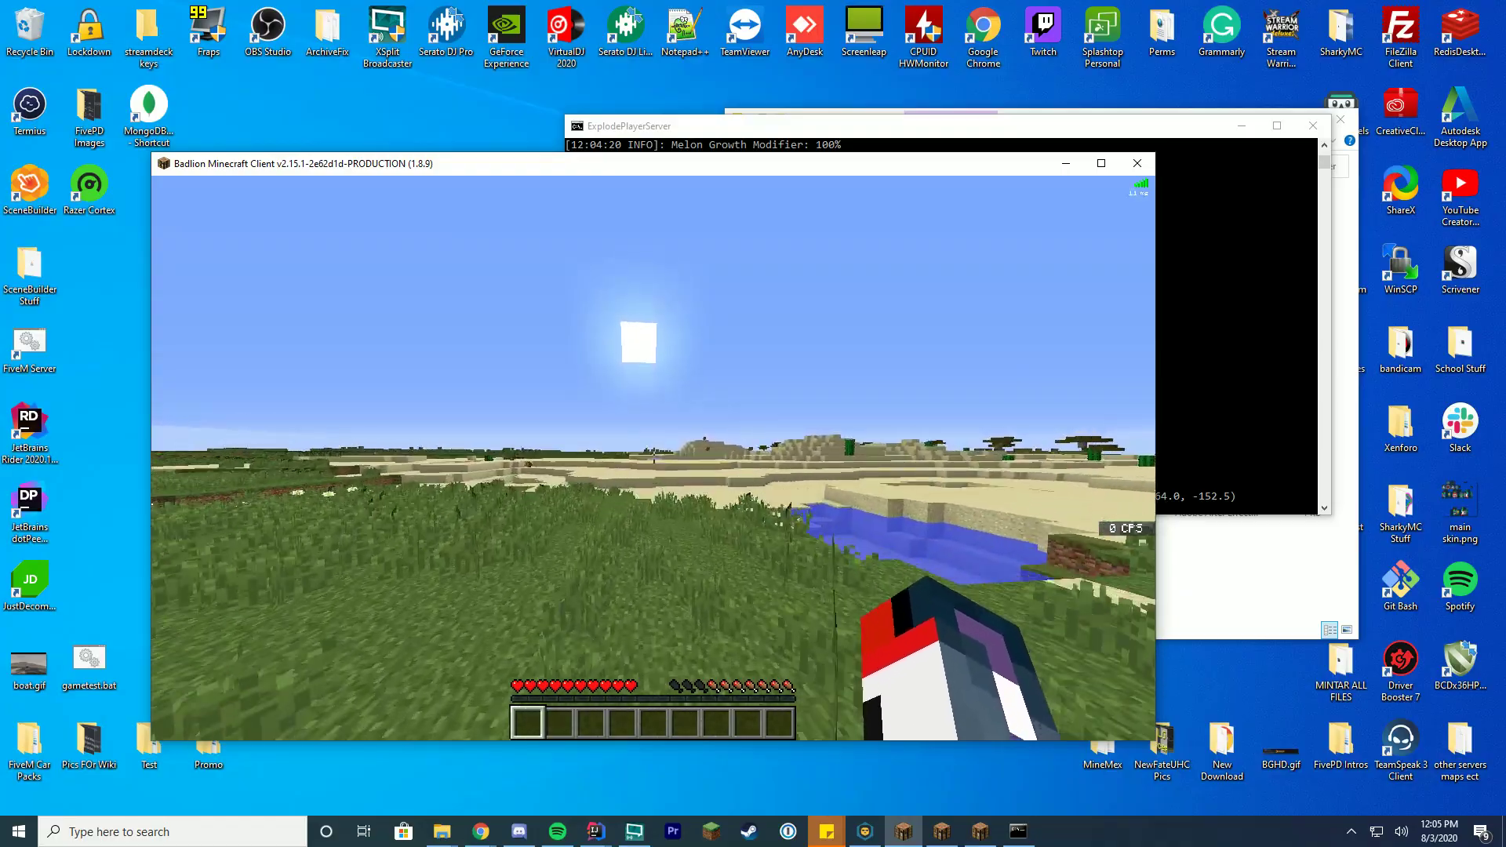
pyautogui.press('w')
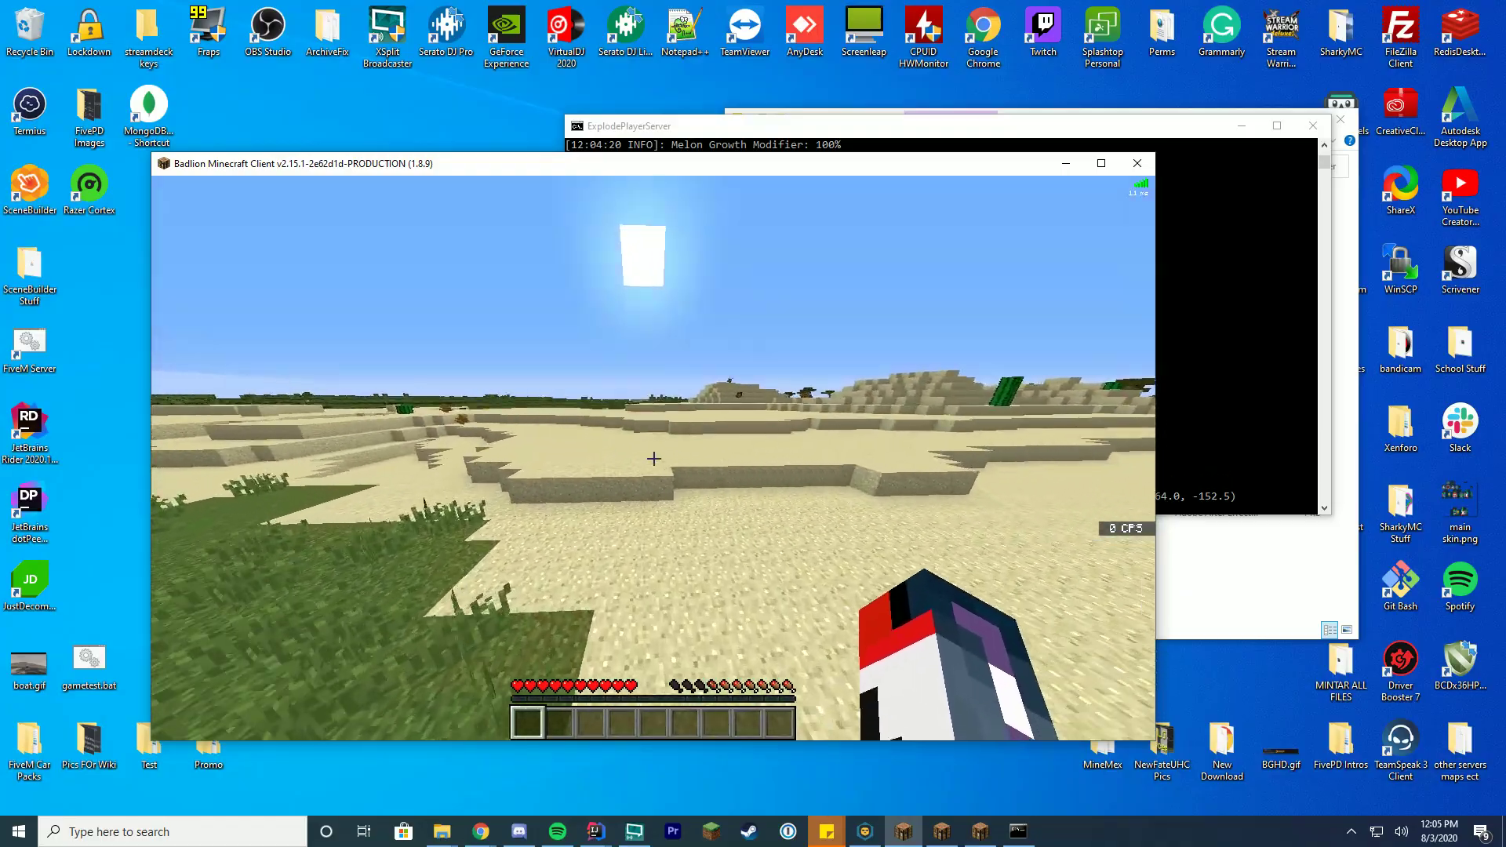
pyautogui.press('w')
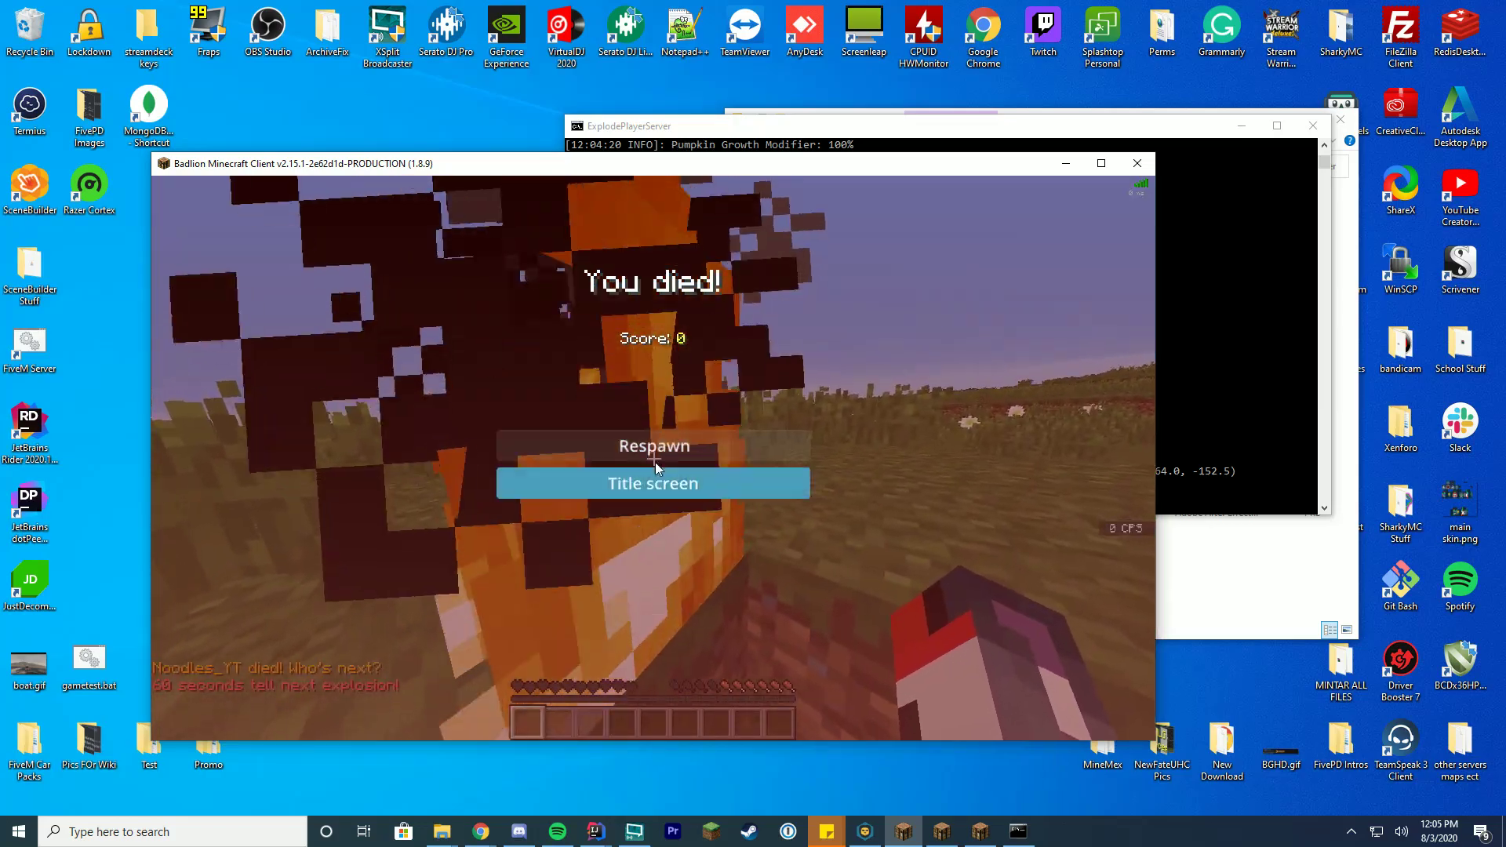
# Step: Respawn and walk past the sandstone steps and lake to the sand ledge, swinging at it
pyautogui.click(678, 440)
pyautogui.moveTo(654, 459)
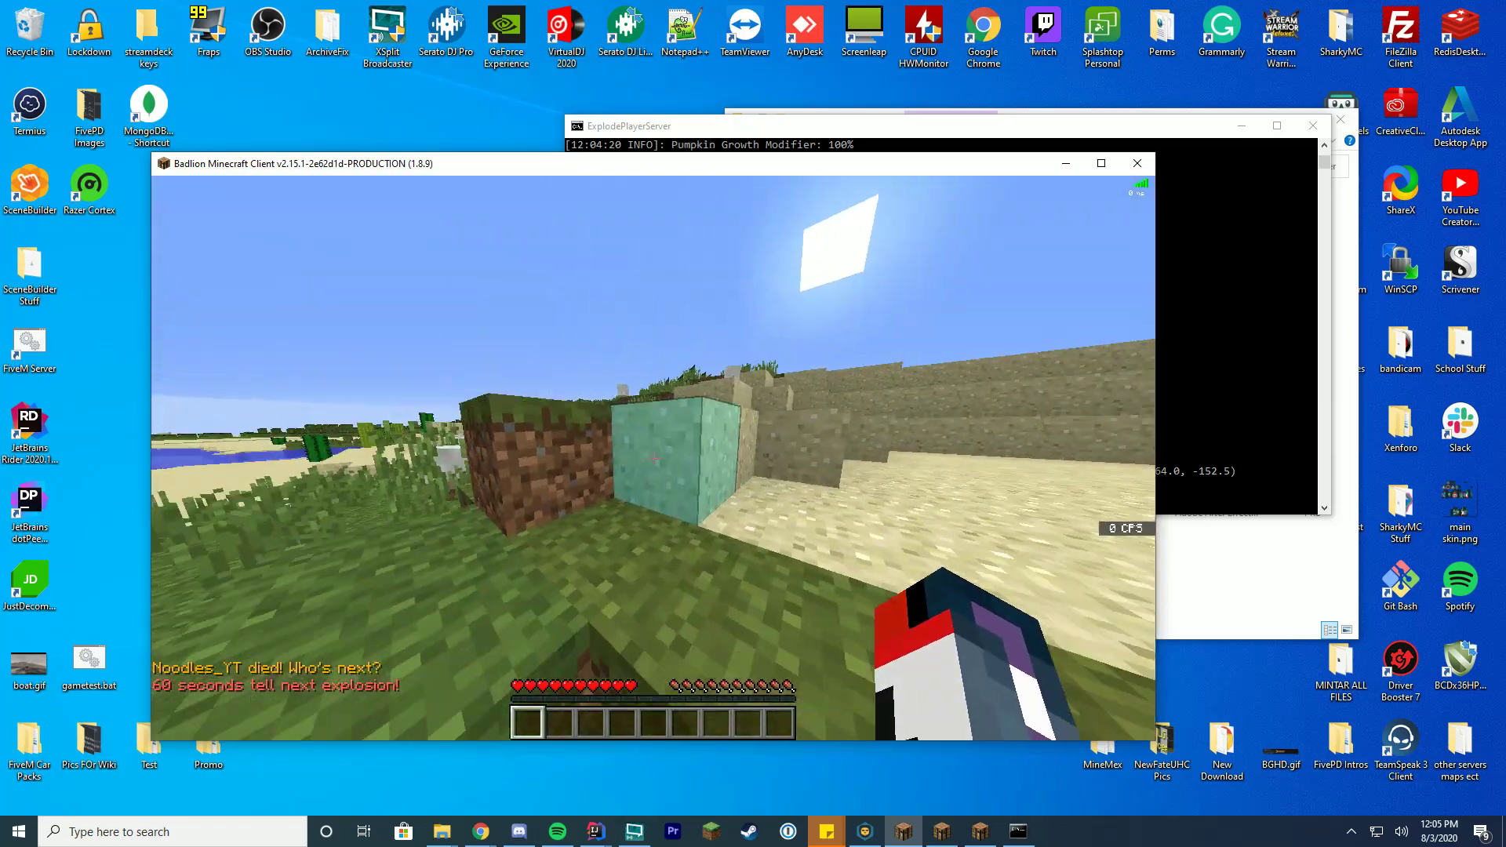
pyautogui.press('w')
pyautogui.press('w')
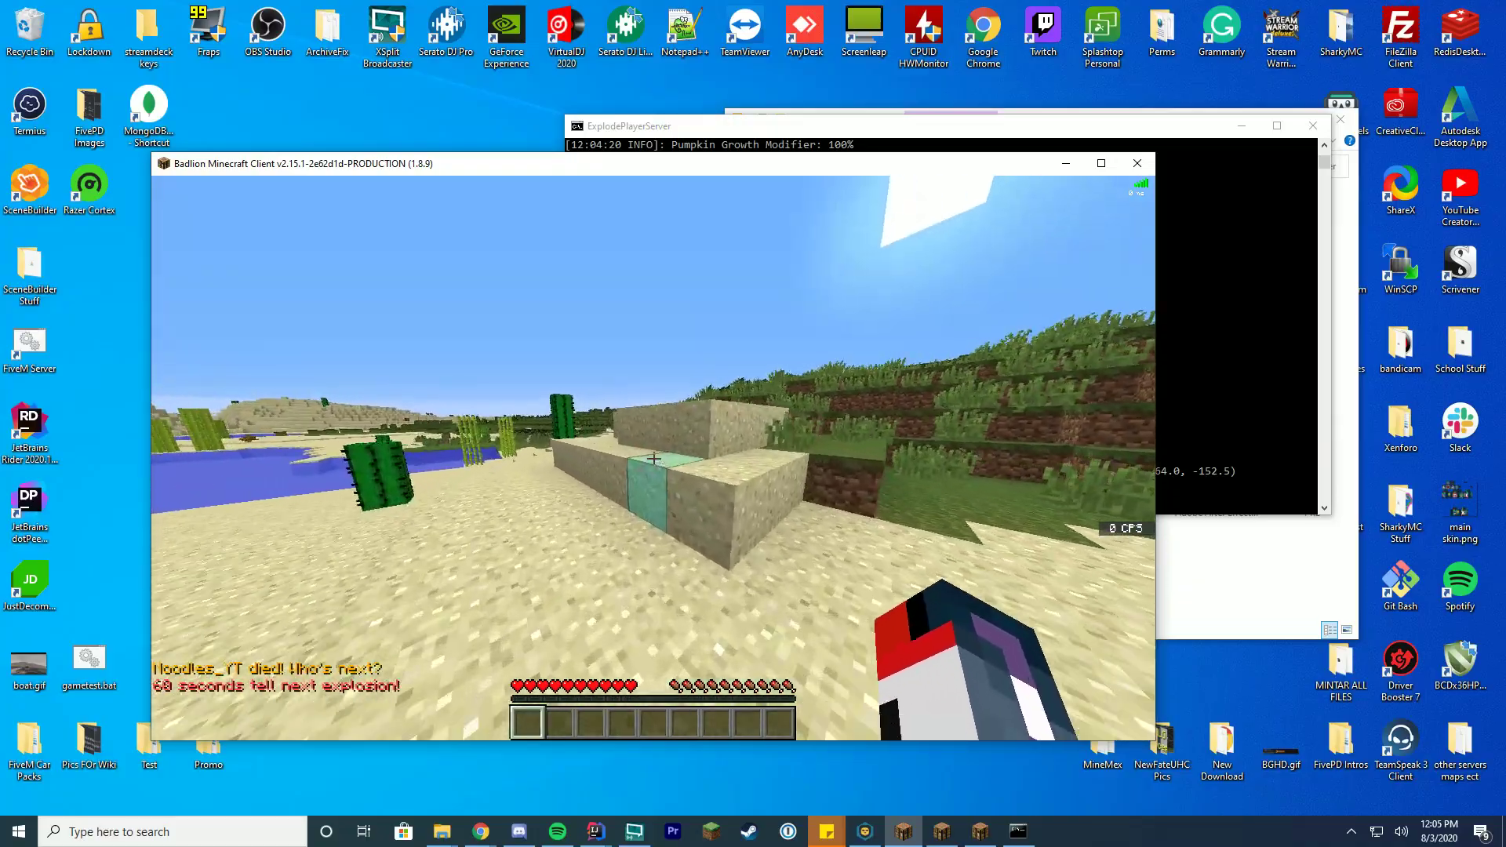
pyautogui.press('w')
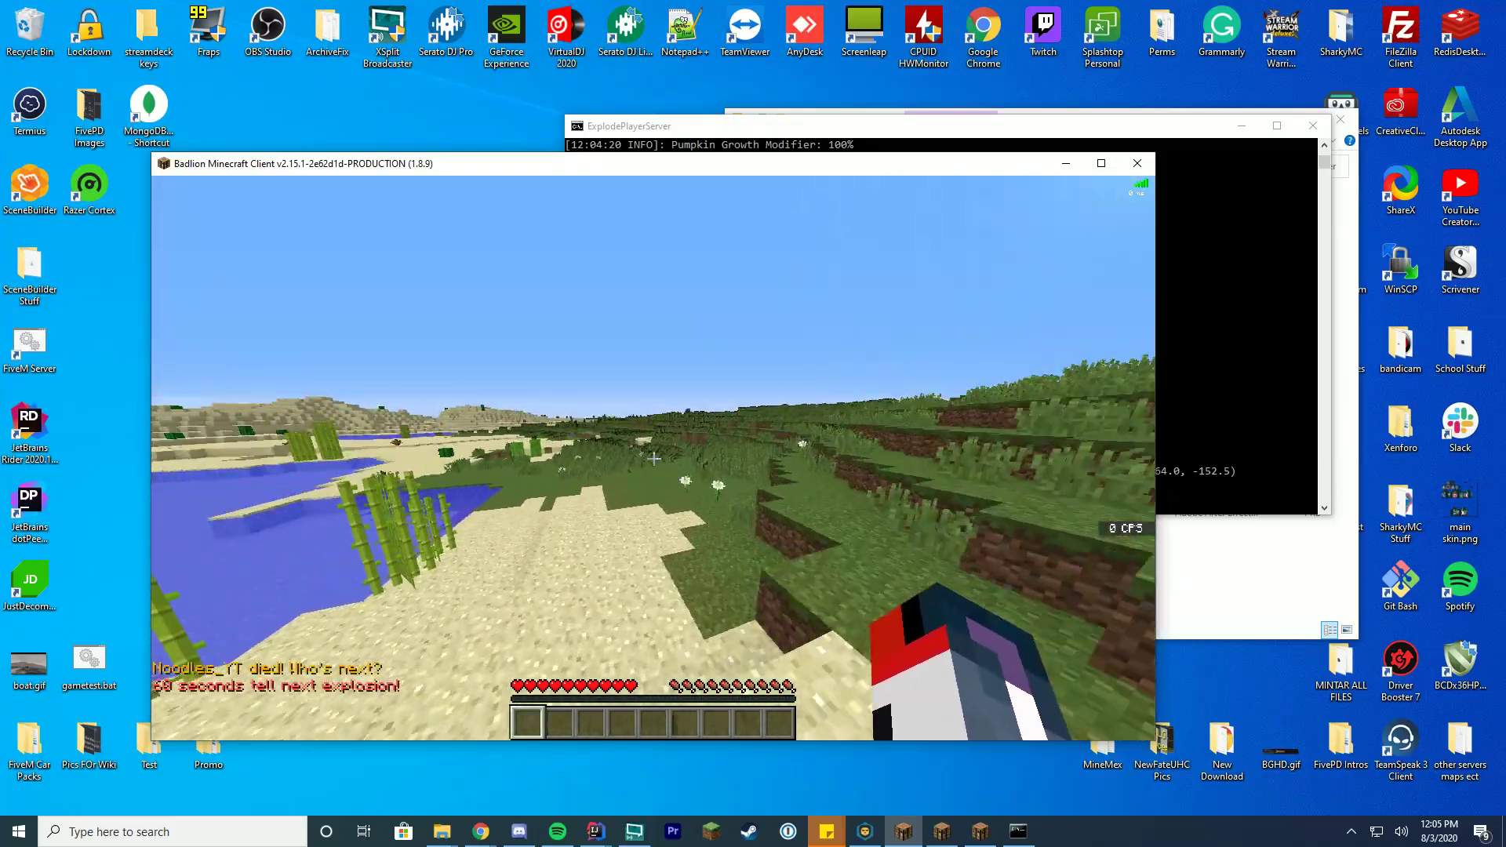
pyautogui.press('w')
pyautogui.press('w')
pyautogui.press('w')
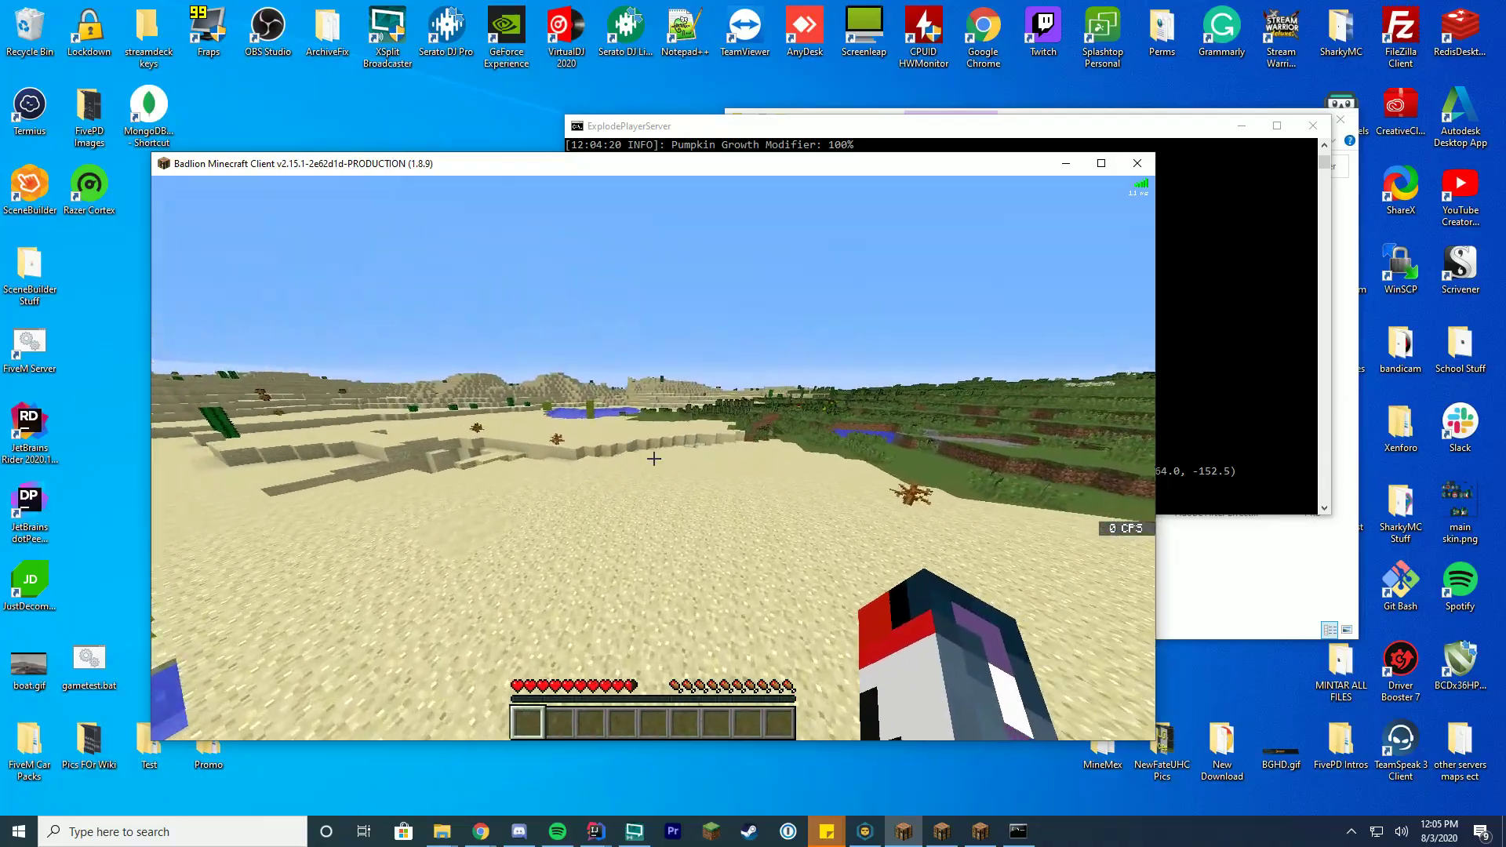
pyautogui.press('w')
pyautogui.click(654, 458)
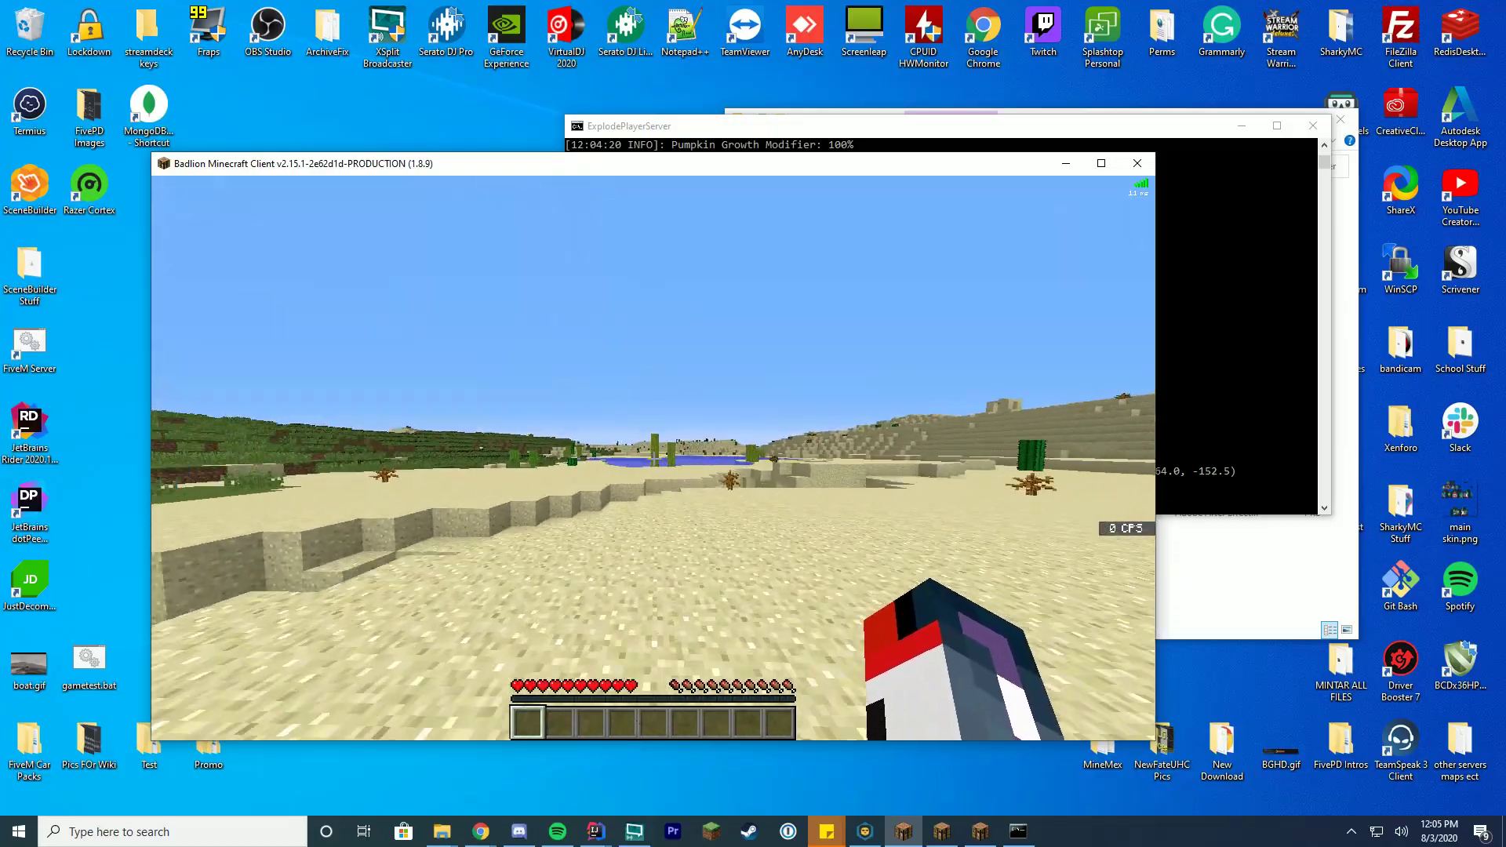
# Step: View the character from the front with F5, then return to first-person
pyautogui.moveTo(654, 458)
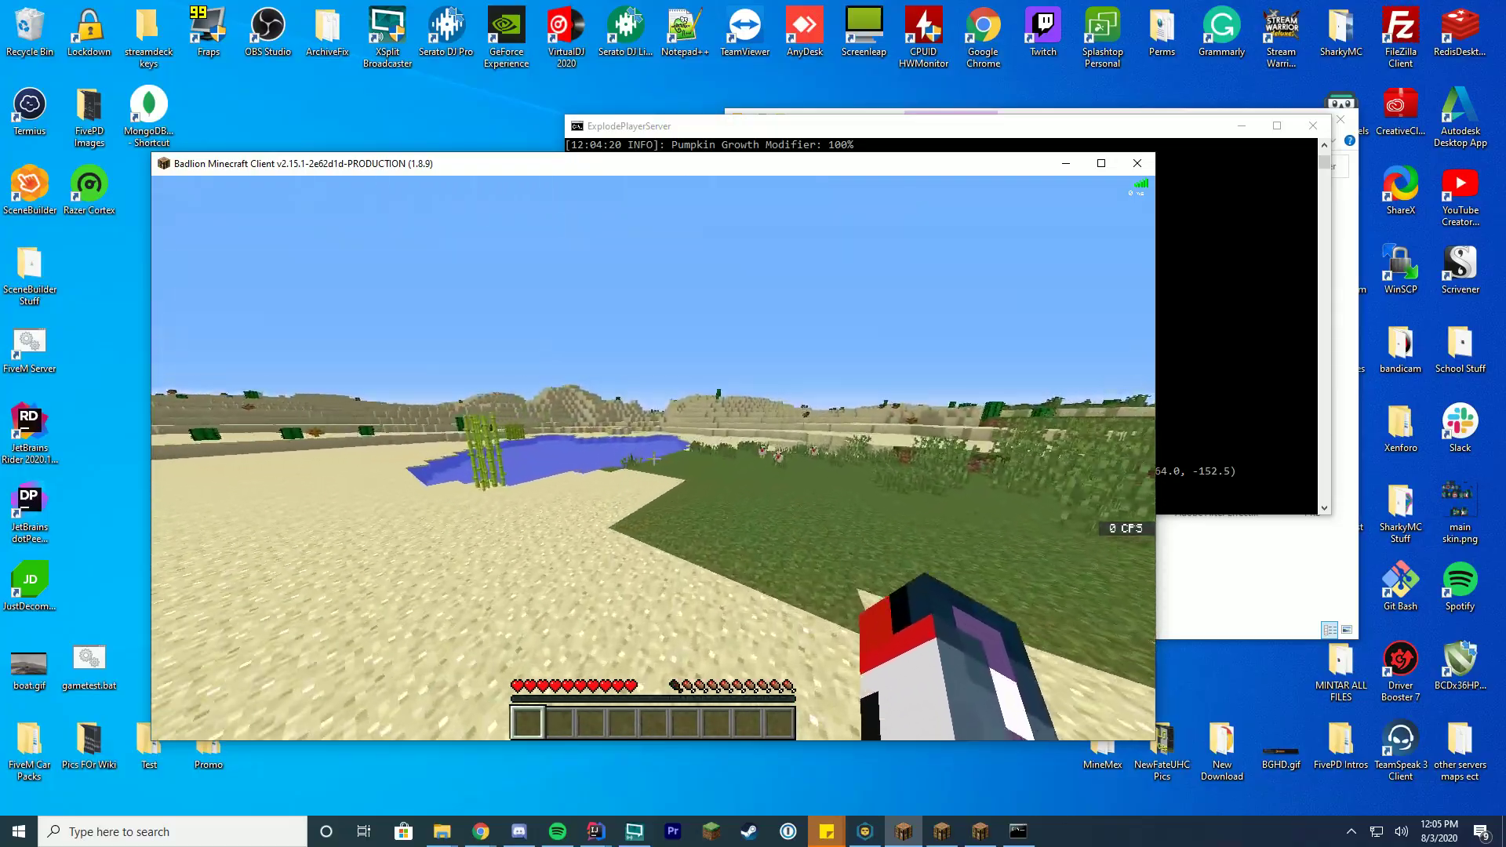
pyautogui.press('F5')
pyautogui.press('F5')
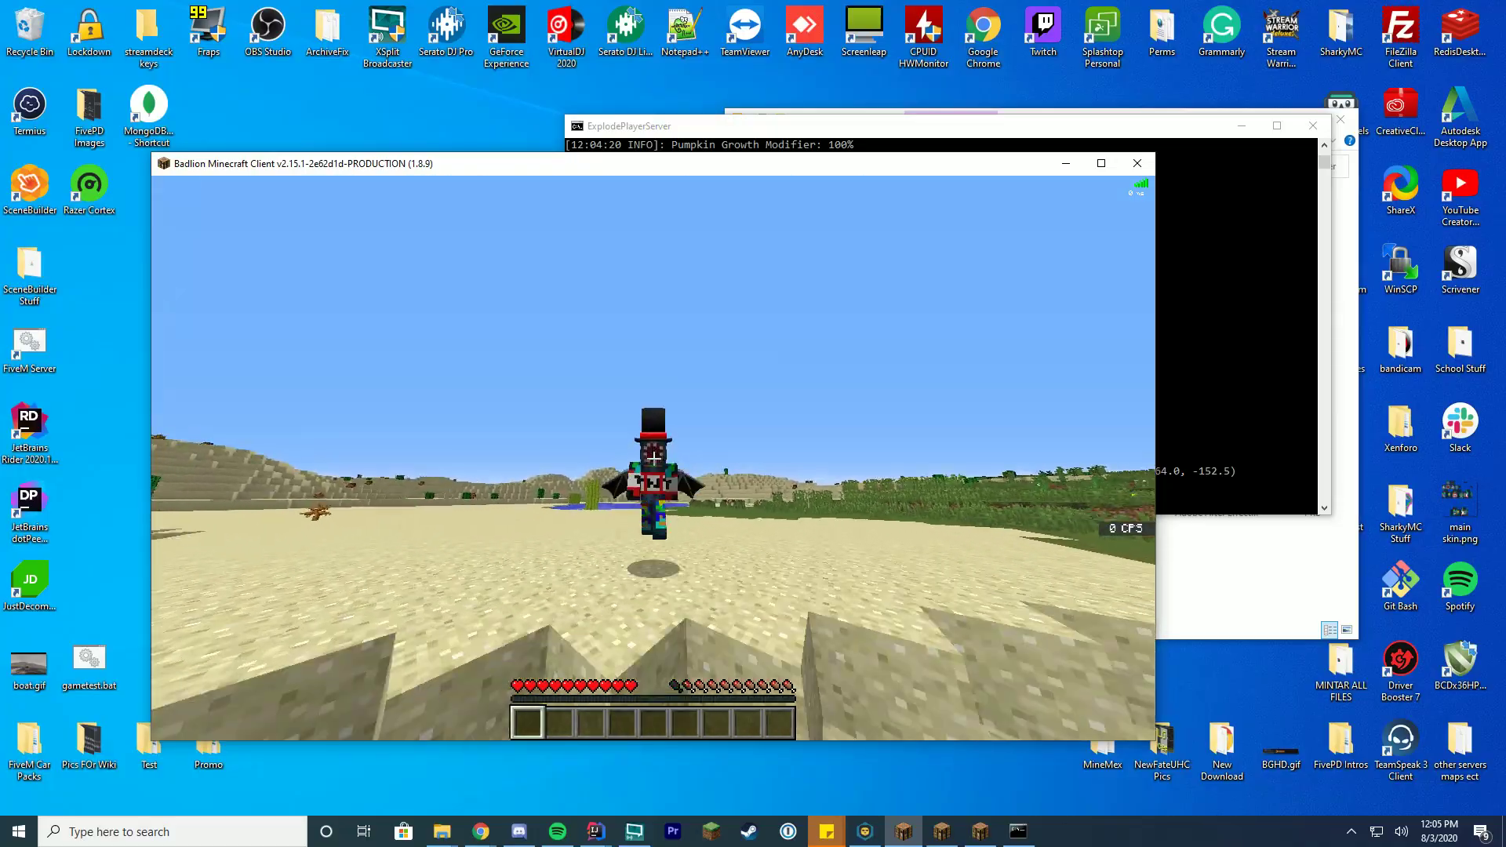
pyautogui.press('F5')
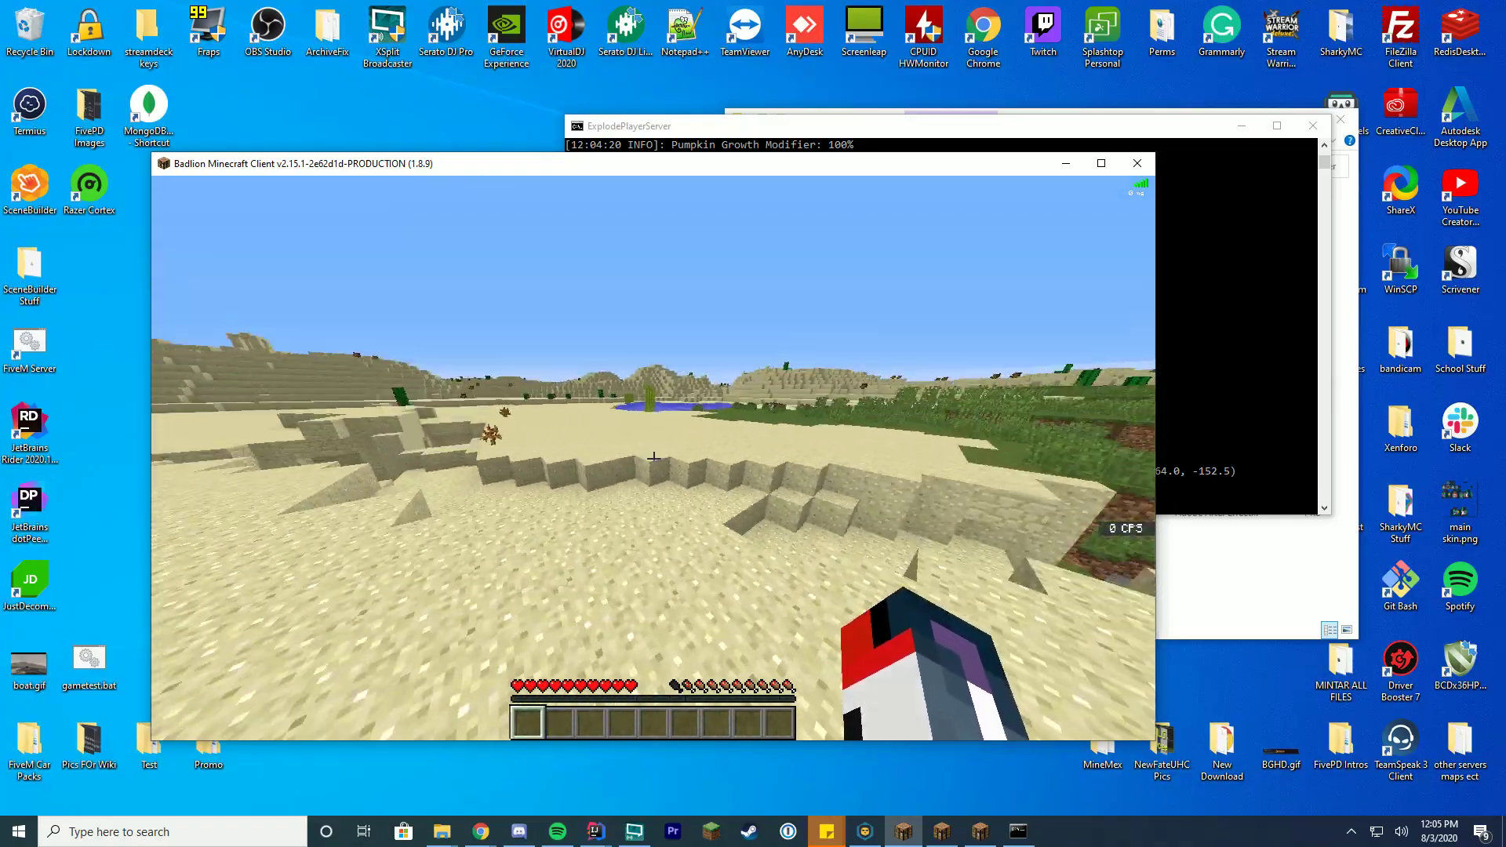